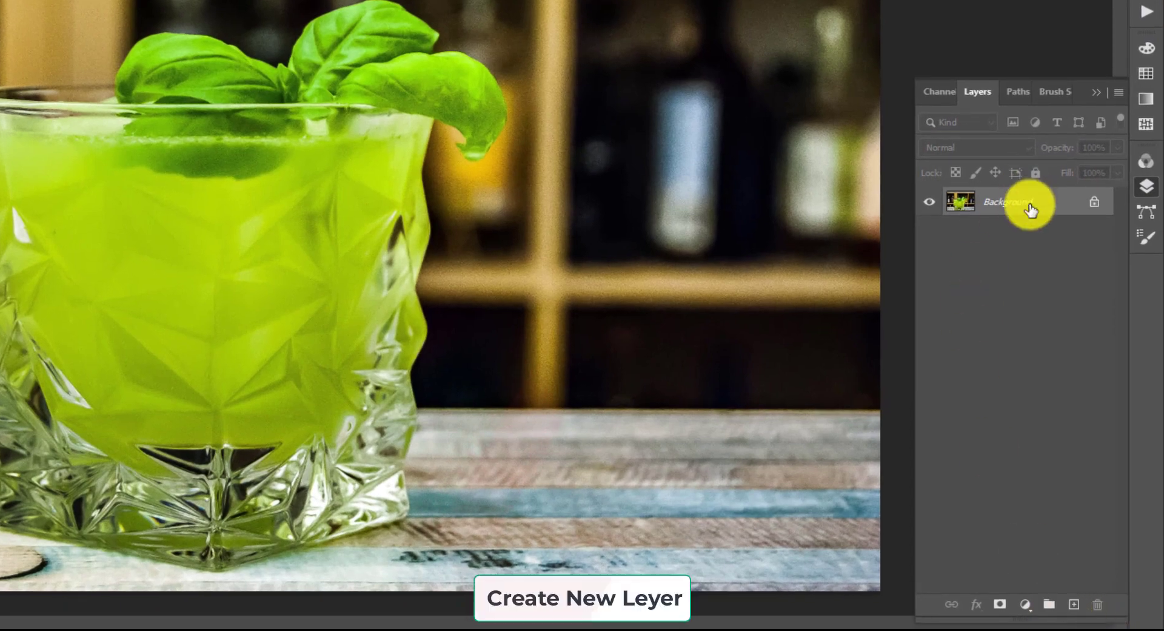
Step: Duplicate the cocktail photo to Layer 1 and add a Hue/Saturation adjustment layer
{"action": "key", "text": "ctrl+j"}
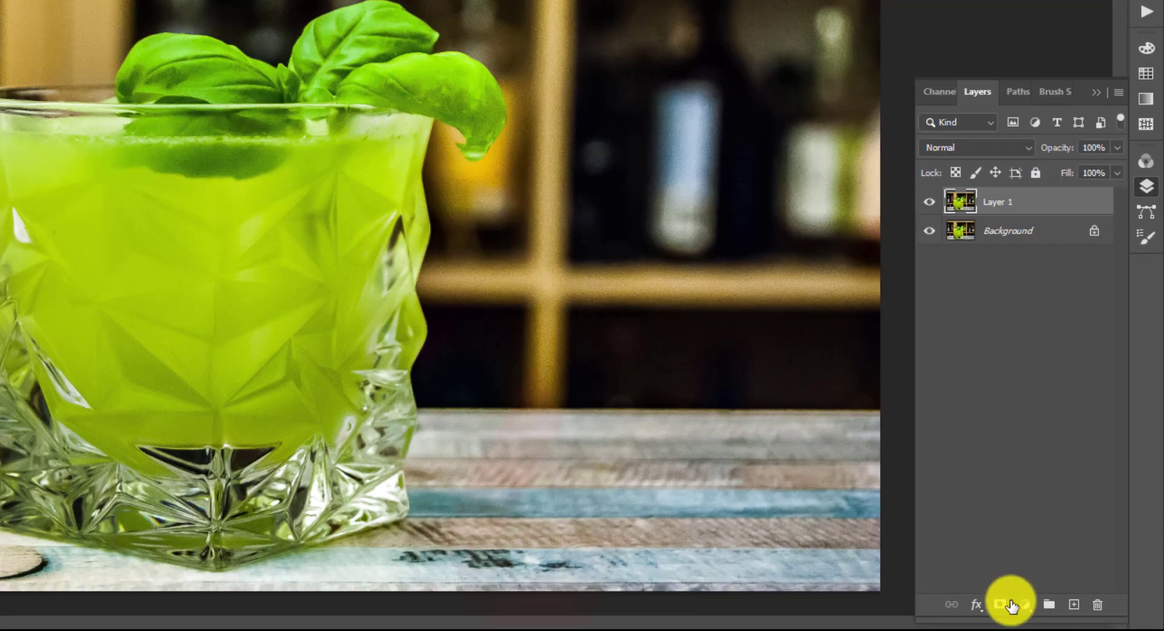
{"action": "left_click", "coordinate": [1025, 604]}
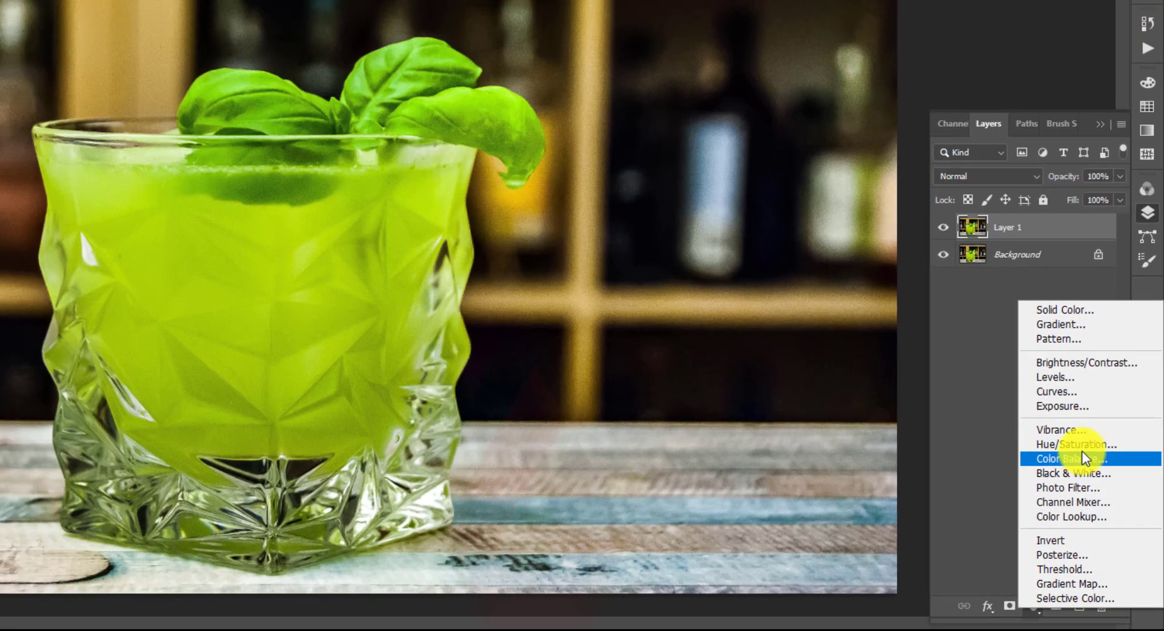
{"action": "left_click", "coordinate": [1104, 496]}
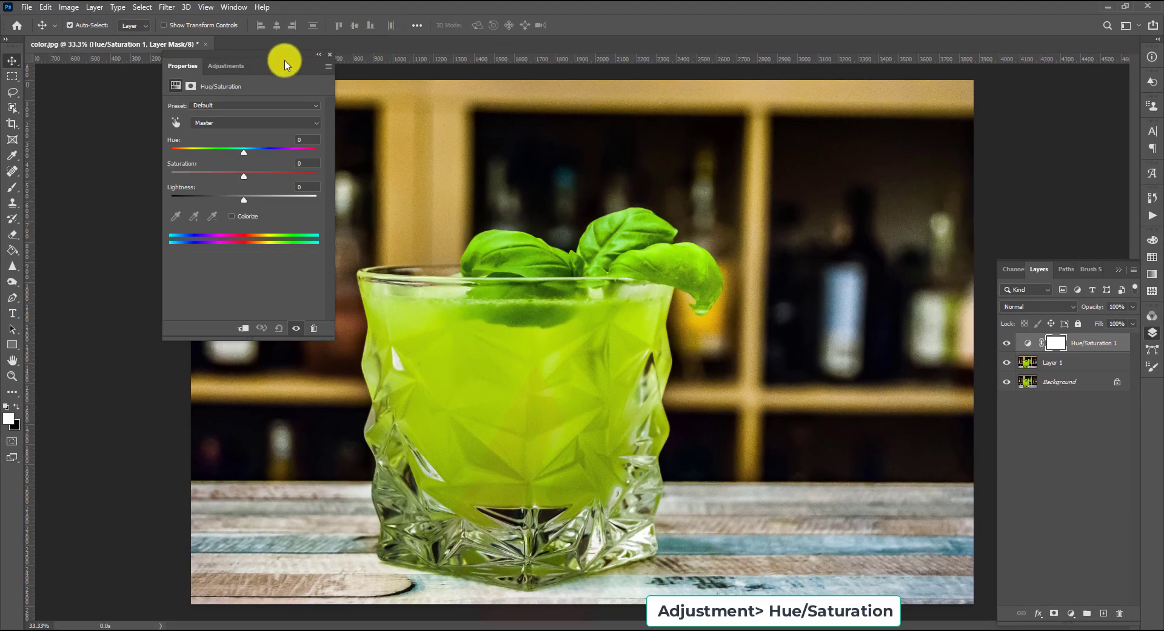
{"action": "left_click_drag", "start_coordinate": [281, 72], "coordinate": [938, 184]}
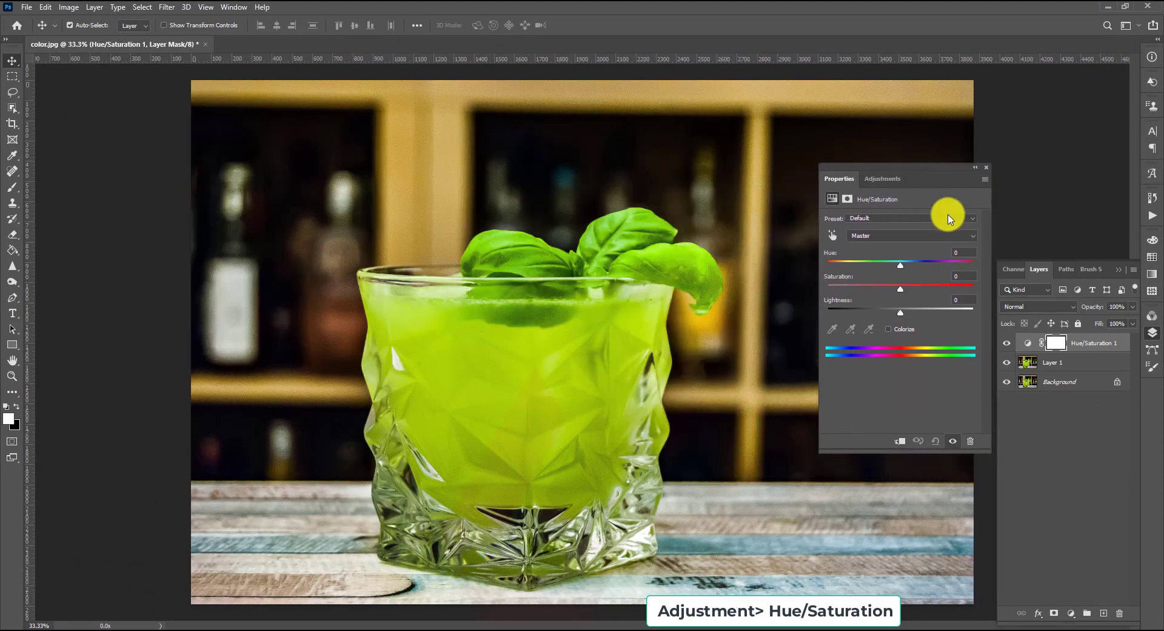
Step: Sample the drink's yellows, shift Hue to about -17, narrow the range, and clip to Layer 1
{"action": "left_click", "coordinate": [833, 236]}
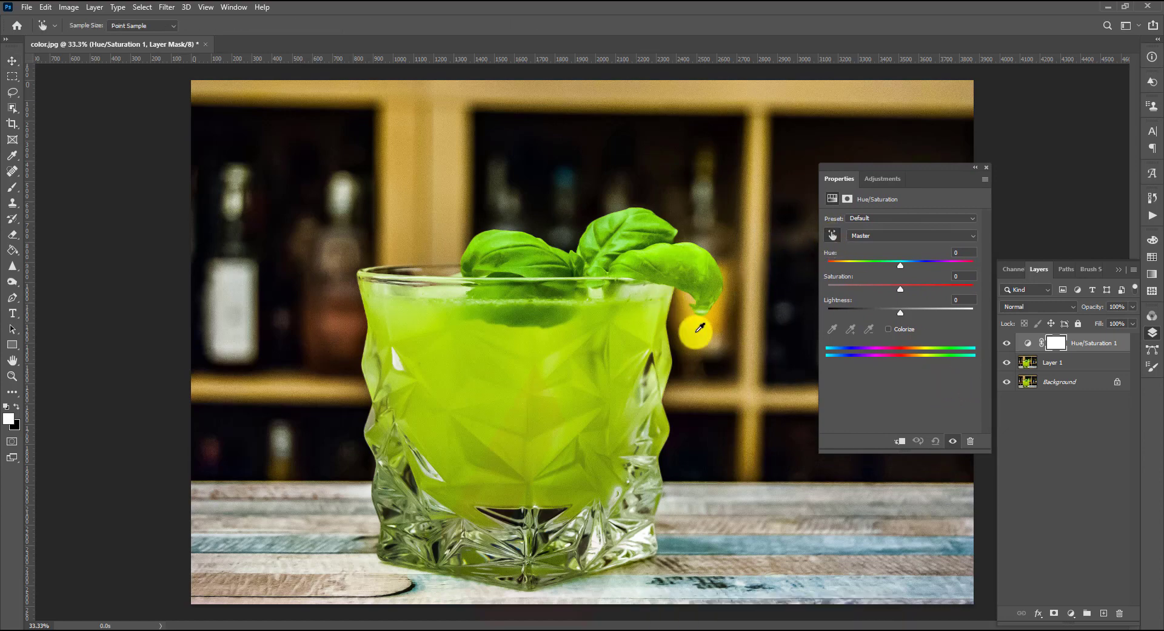
{"action": "left_click", "coordinate": [563, 388]}
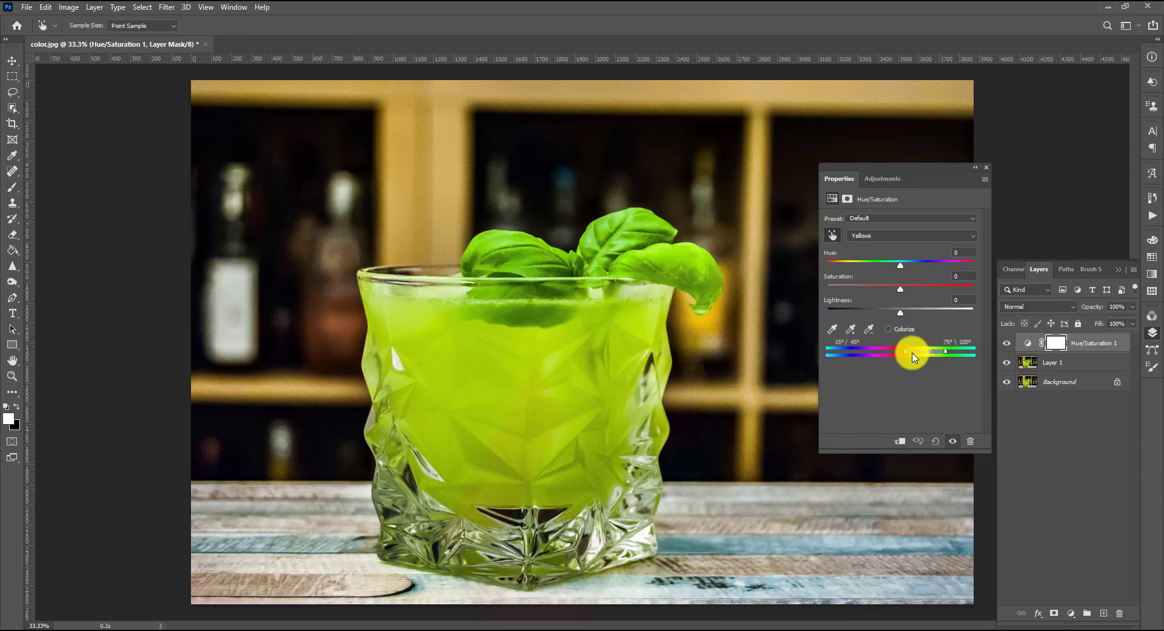
{"action": "left_click_drag", "start_coordinate": [900, 265], "coordinate": [888, 265]}
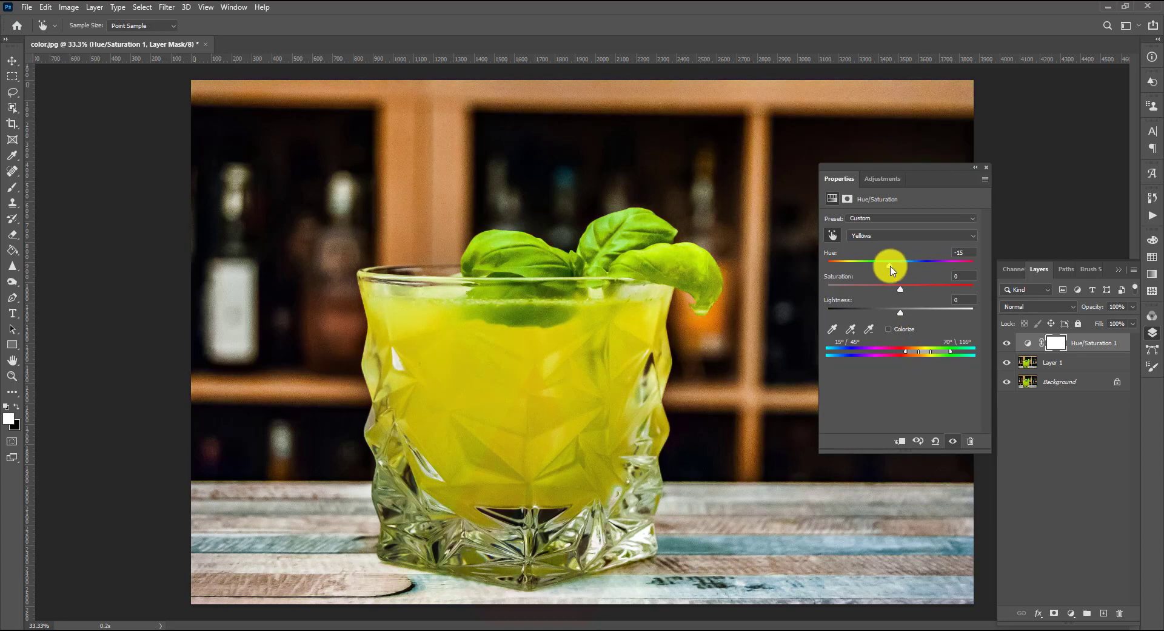
{"action": "left_click_drag", "start_coordinate": [953, 355], "coordinate": [894, 355]}
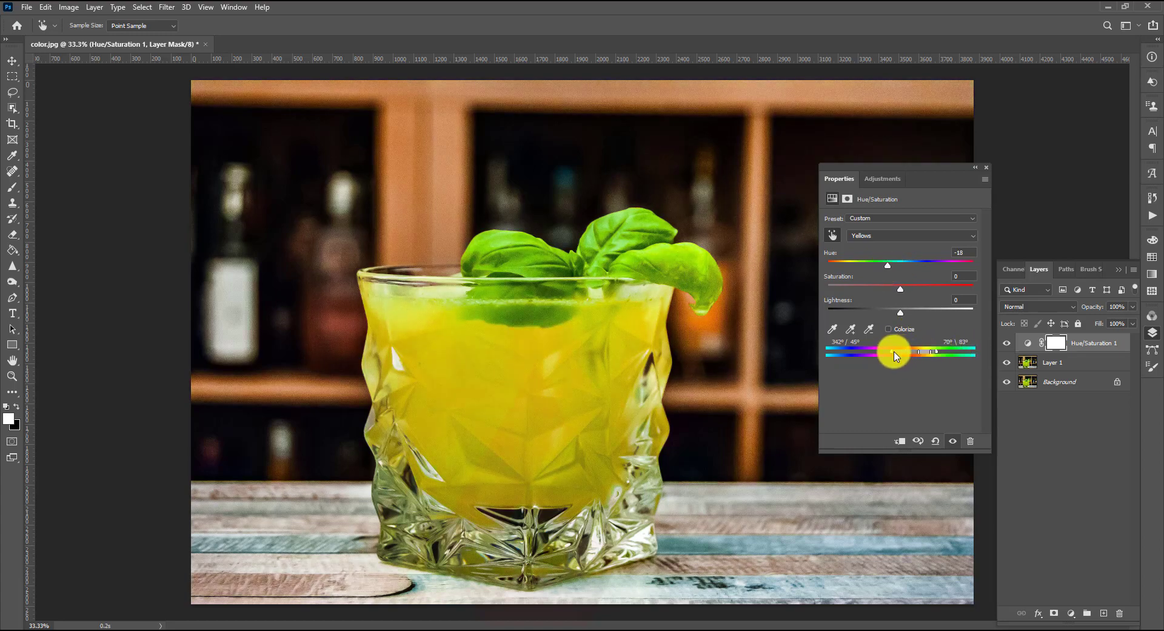
{"action": "left_click_drag", "start_coordinate": [887, 265], "coordinate": [888, 265]}
{"action": "left_click_drag", "start_coordinate": [903, 356], "coordinate": [911, 357]}
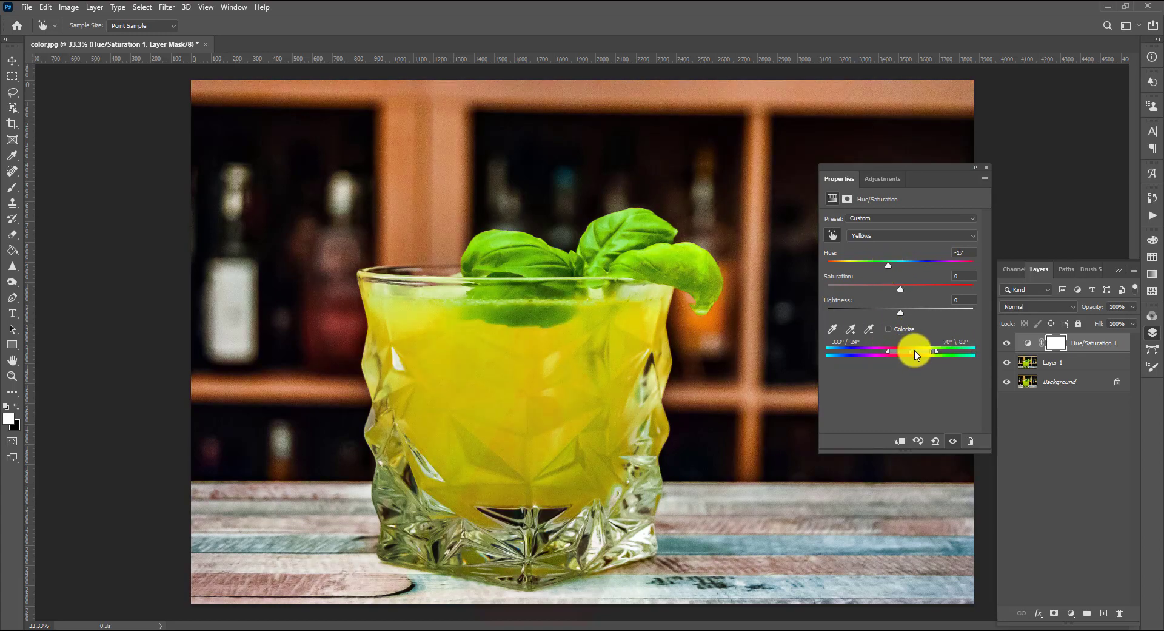
{"action": "left_click", "coordinate": [900, 441]}
{"action": "left_click", "coordinate": [987, 167]}
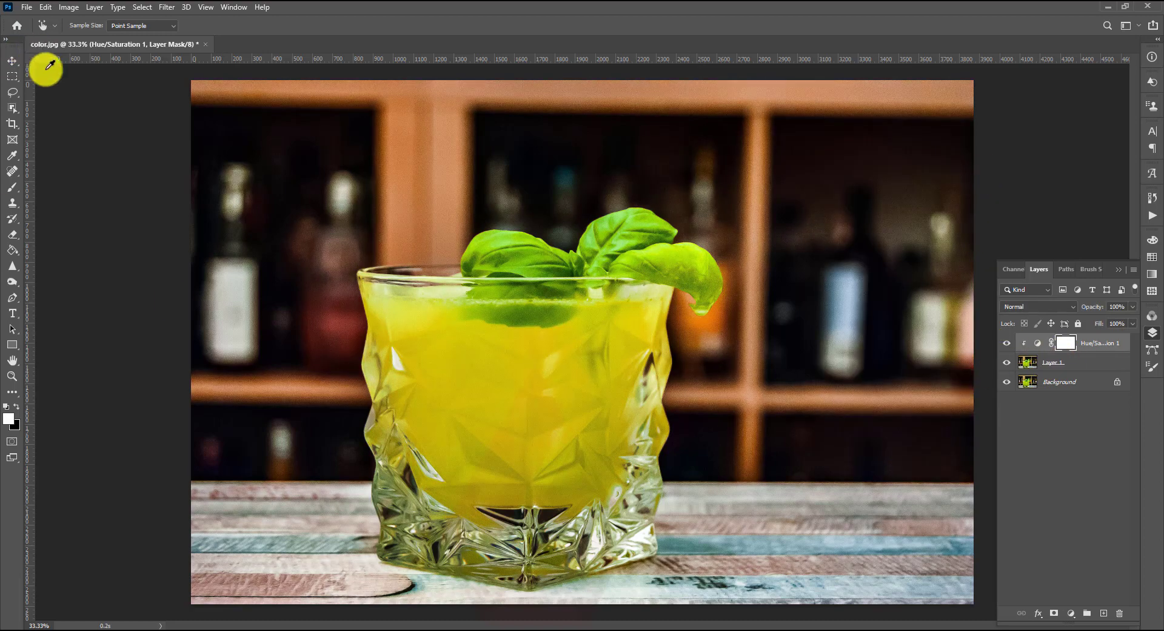
Step: Select the glass using the Object Selection tool in Rectangle mode
{"action": "left_click", "coordinate": [12, 108]}
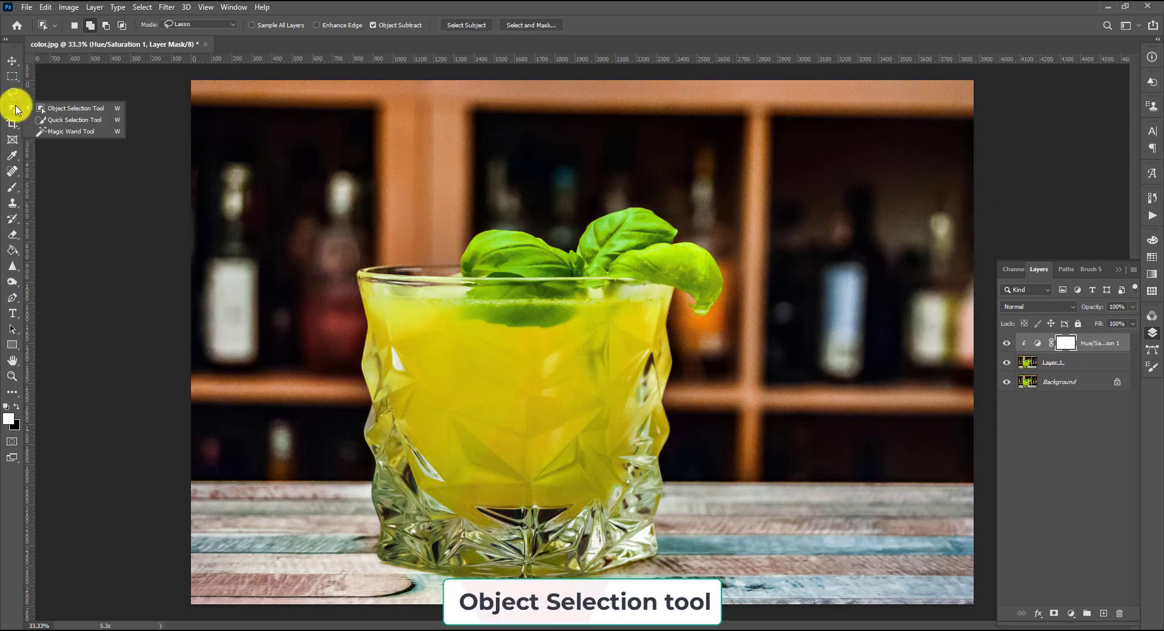
{"action": "left_click", "coordinate": [234, 25]}
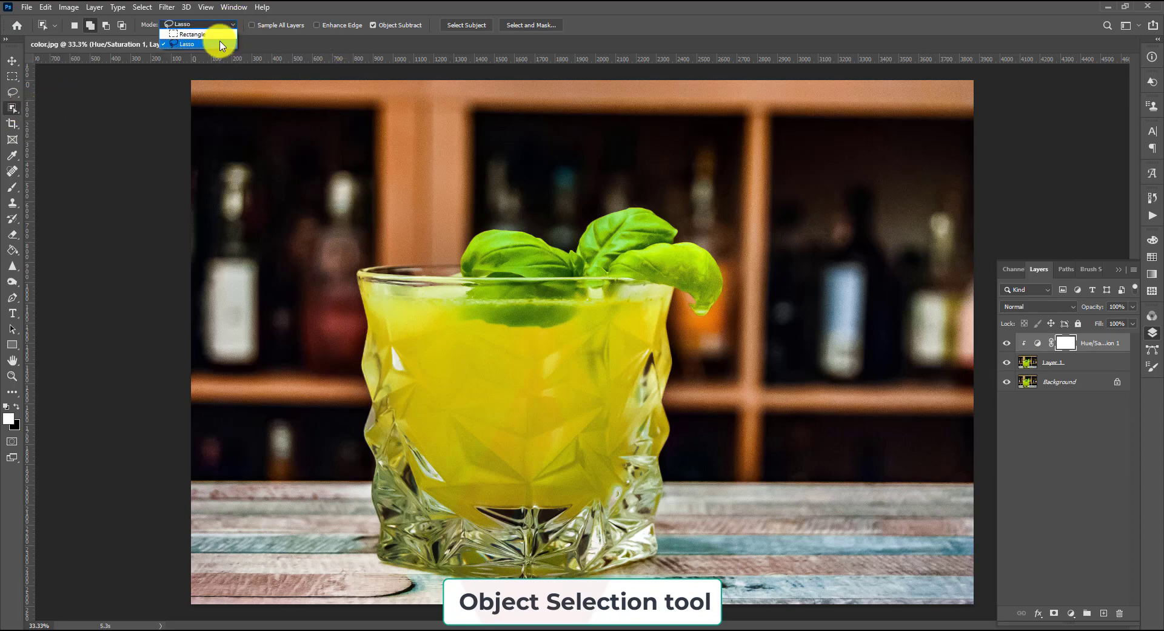
{"action": "left_click", "coordinate": [206, 37]}
{"action": "mouse_move", "coordinate": [296, 148]}
{"action": "left_mouse_down"}
{"action": "mouse_move", "coordinate": [741, 486]}
{"action": "mouse_move", "coordinate": [746, 600]}
{"action": "left_mouse_up"}
Step: Invert the selection, fill the adjustment mask black outside the glass, and deselect
{"action": "key", "text": "ctrl+shift+i"}
{"action": "key", "text": "shift+w"}
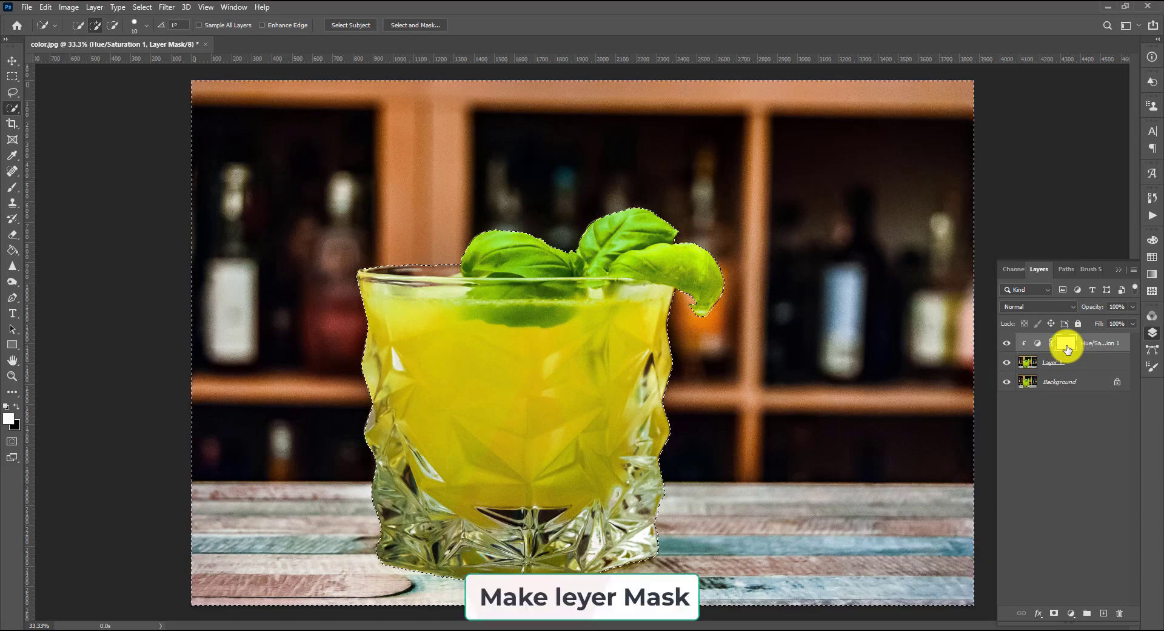
{"action": "key", "text": "ctrl+BackSpace"}
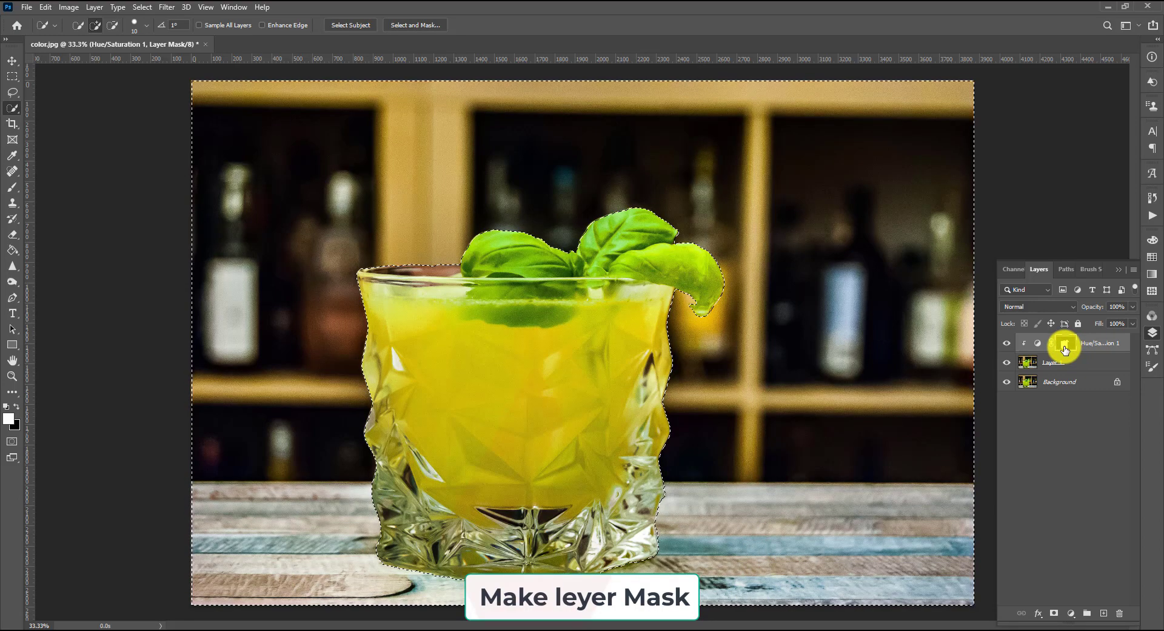
{"action": "key", "text": "ctrl+d"}
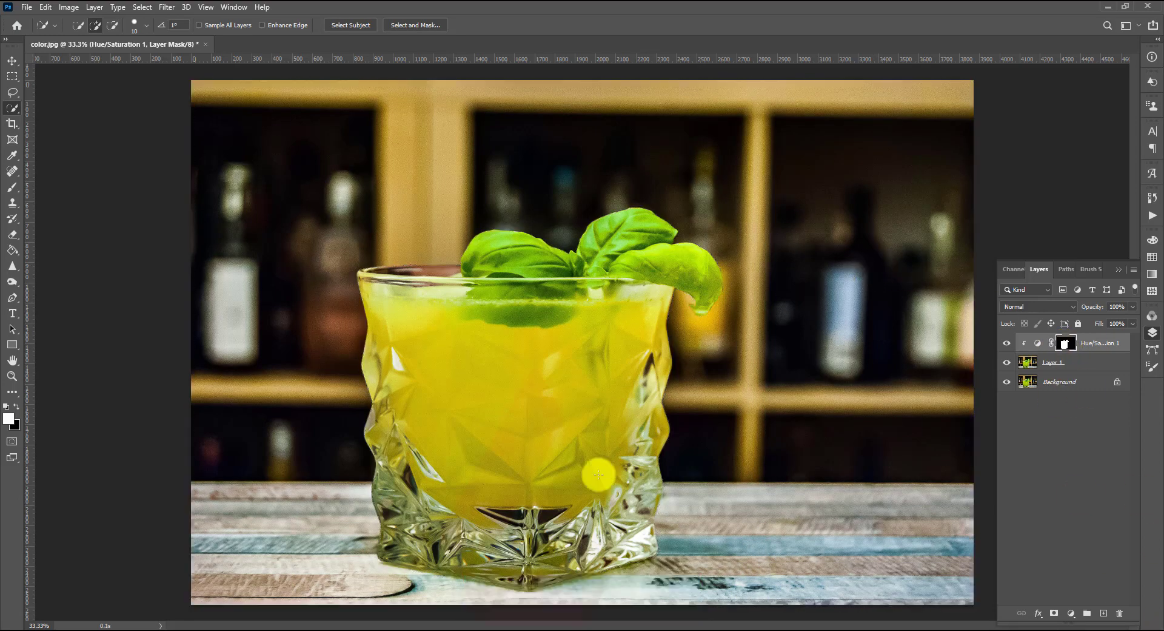
{"action": "left_click", "coordinate": [12, 61]}
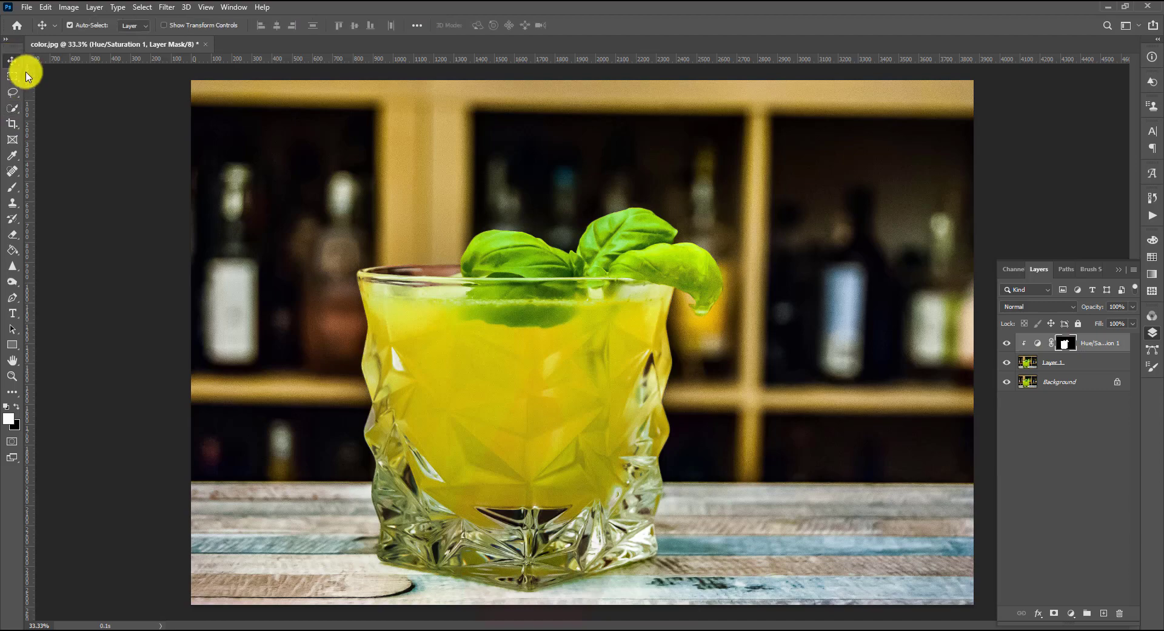
Step: Toggle the Hue/Saturation layer's visibility to compare, leaving it on
{"action": "left_click", "coordinate": [1008, 345]}
{"action": "left_click", "coordinate": [1008, 345]}
{"action": "left_click", "coordinate": [1008, 345]}
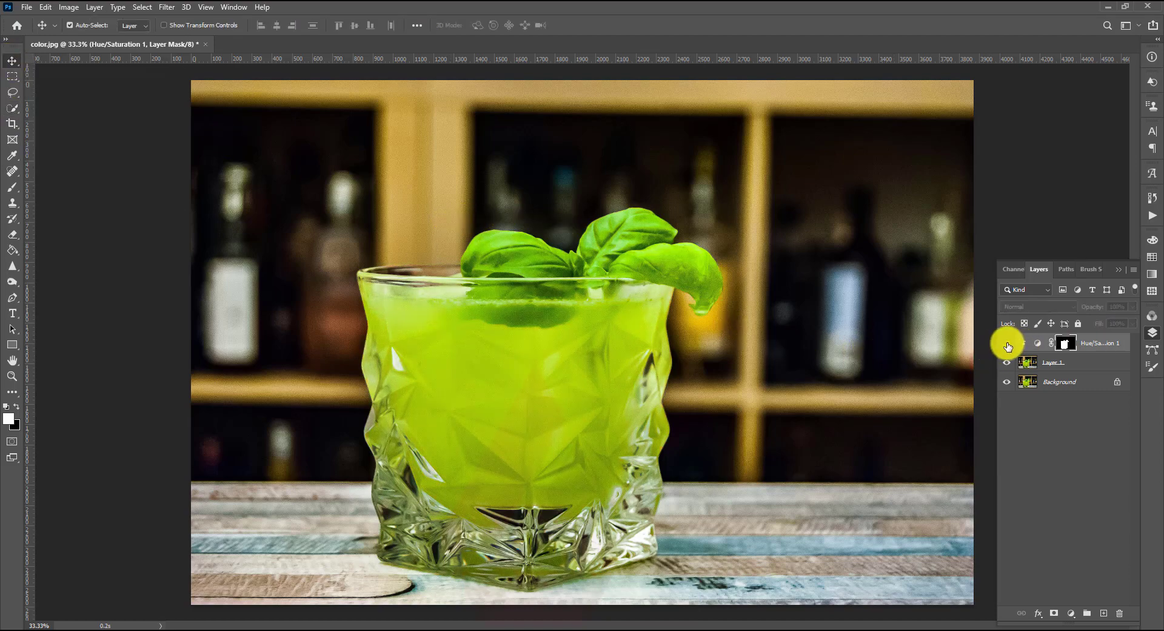
{"action": "left_click", "coordinate": [1008, 345]}
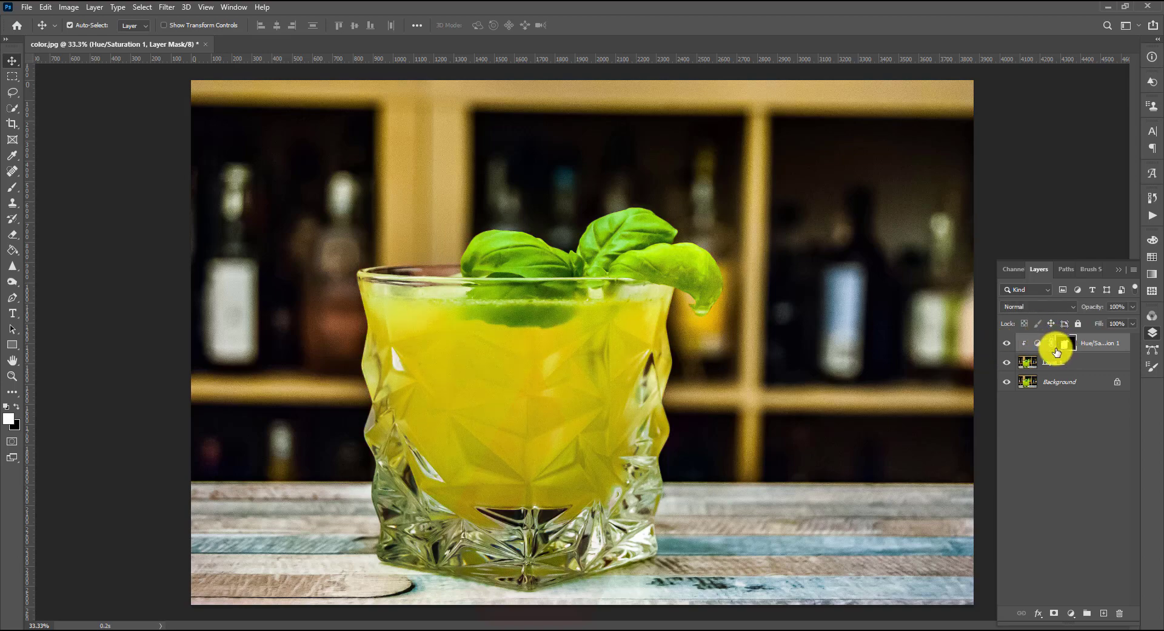
Step: Touch up the layer mask with the Brush while zoomed in on the drink
{"action": "key", "text": "b"}
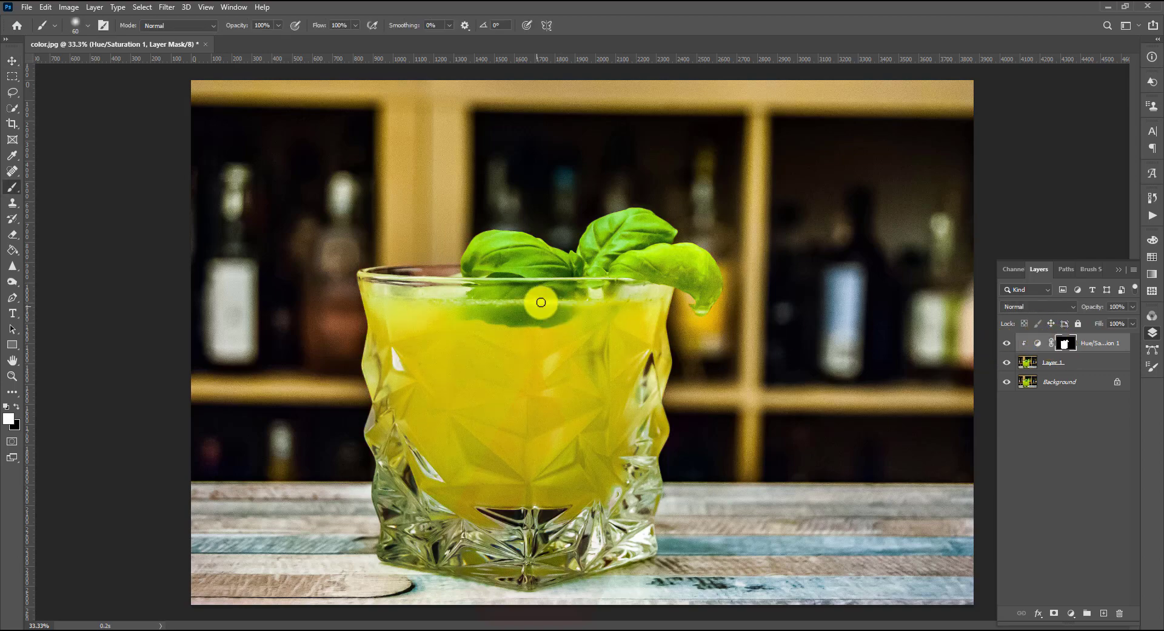
{"action": "key", "text": "ctrl+plus"}
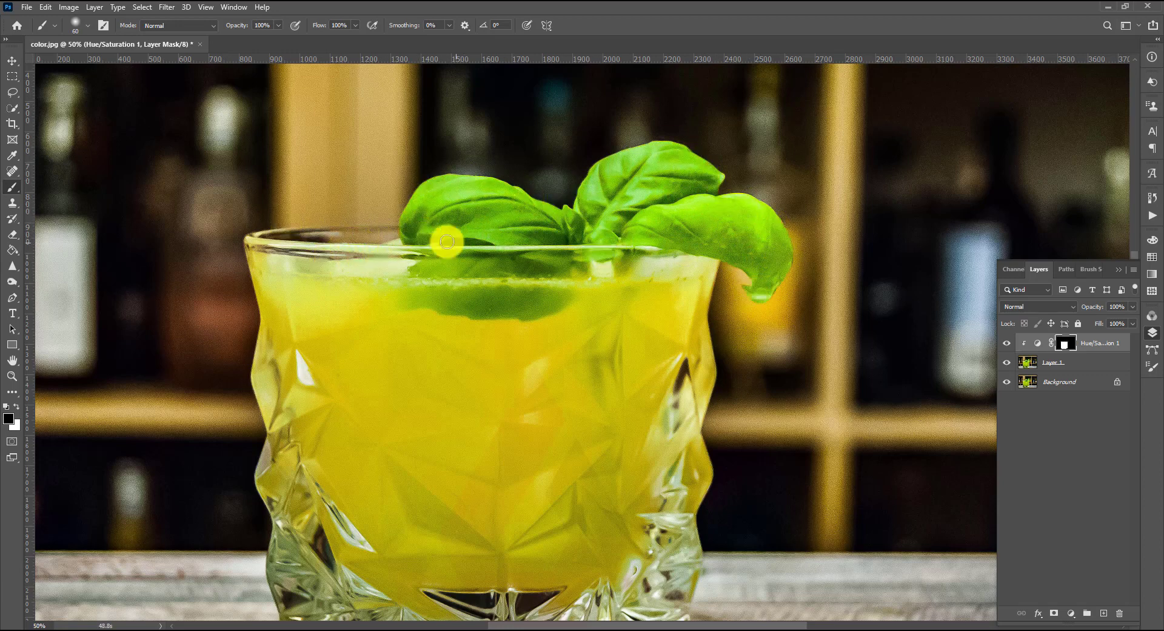
{"action": "key", "text": "ctrl+minus"}
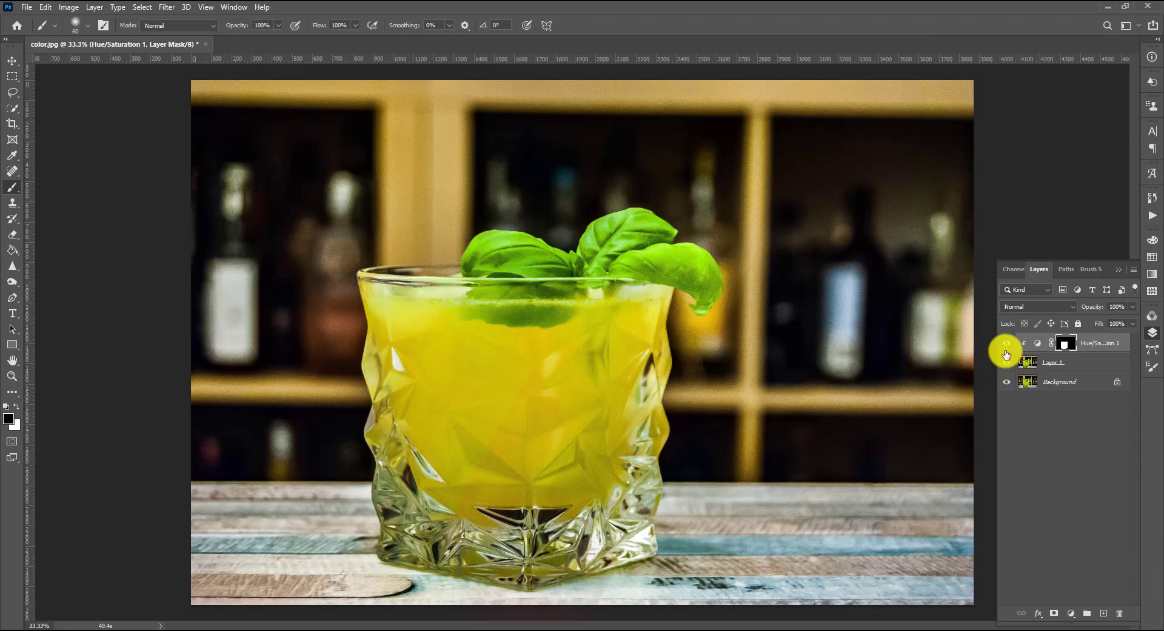
Step: Toggle the adjustment repeatedly to compare the yellow drink with the original green
{"action": "left_click", "coordinate": [1005, 348]}
{"action": "left_click", "coordinate": [1005, 348]}
{"action": "left_click", "coordinate": [1005, 348]}
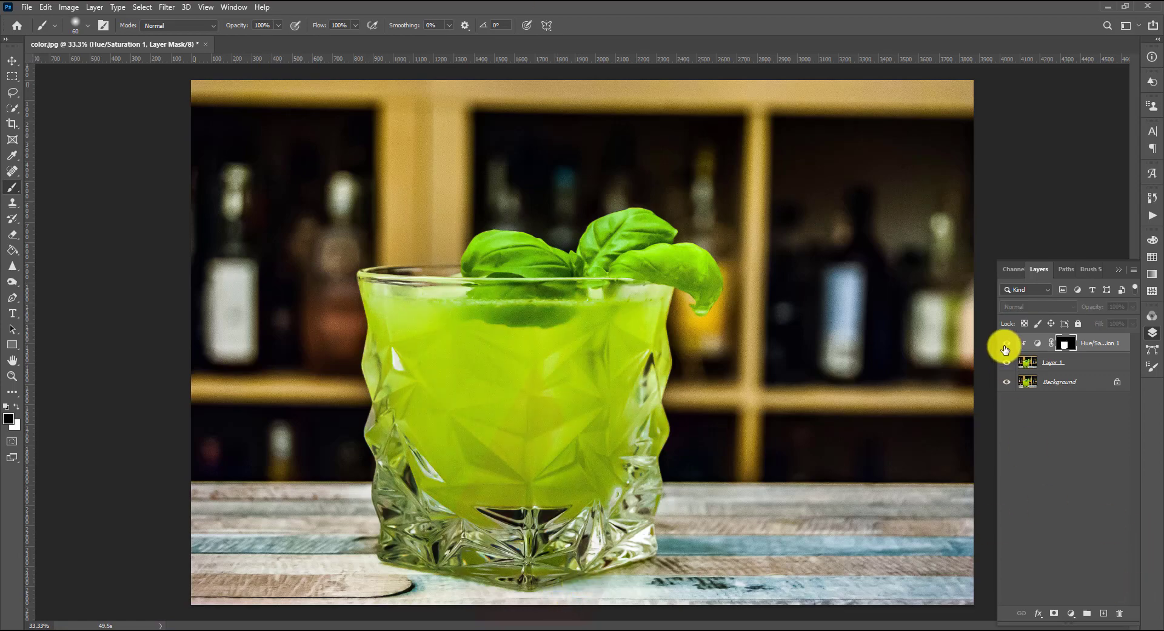
{"action": "left_click", "coordinate": [1005, 348]}
{"action": "left_click", "coordinate": [1005, 348]}
{"action": "left_click", "coordinate": [1005, 348]}
{"action": "left_click", "coordinate": [1005, 349]}
{"action": "left_click", "coordinate": [1005, 348]}
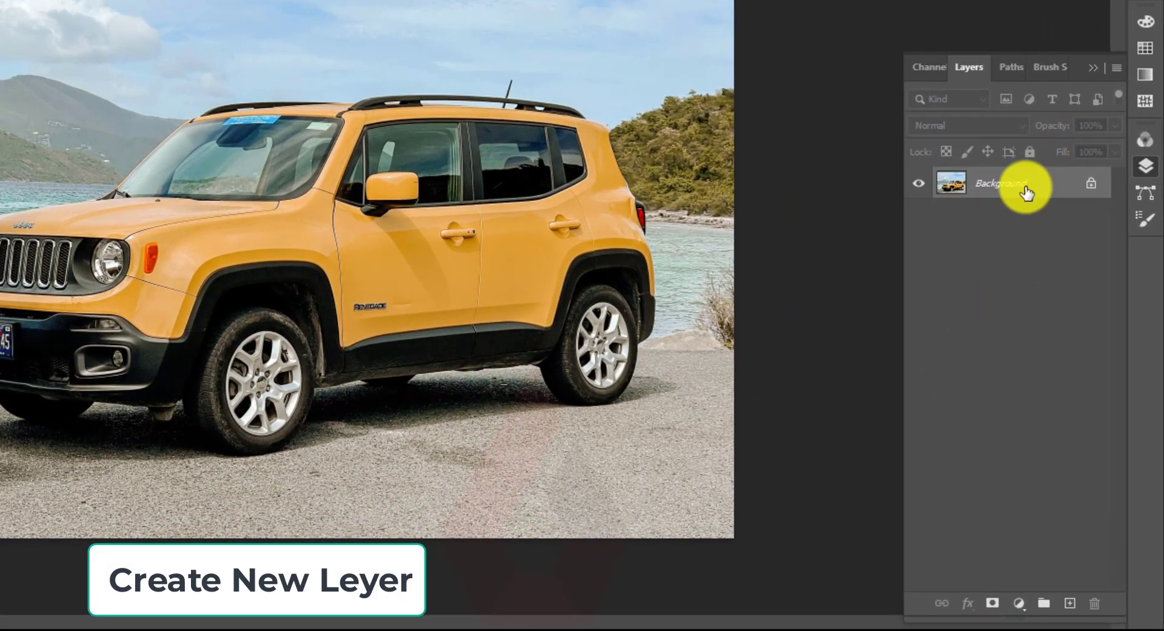
Step: Duplicate the jeep photo's Background to Layer 1 and bring up the Image menu's adjustments
{"action": "key", "text": "ctrl+j"}
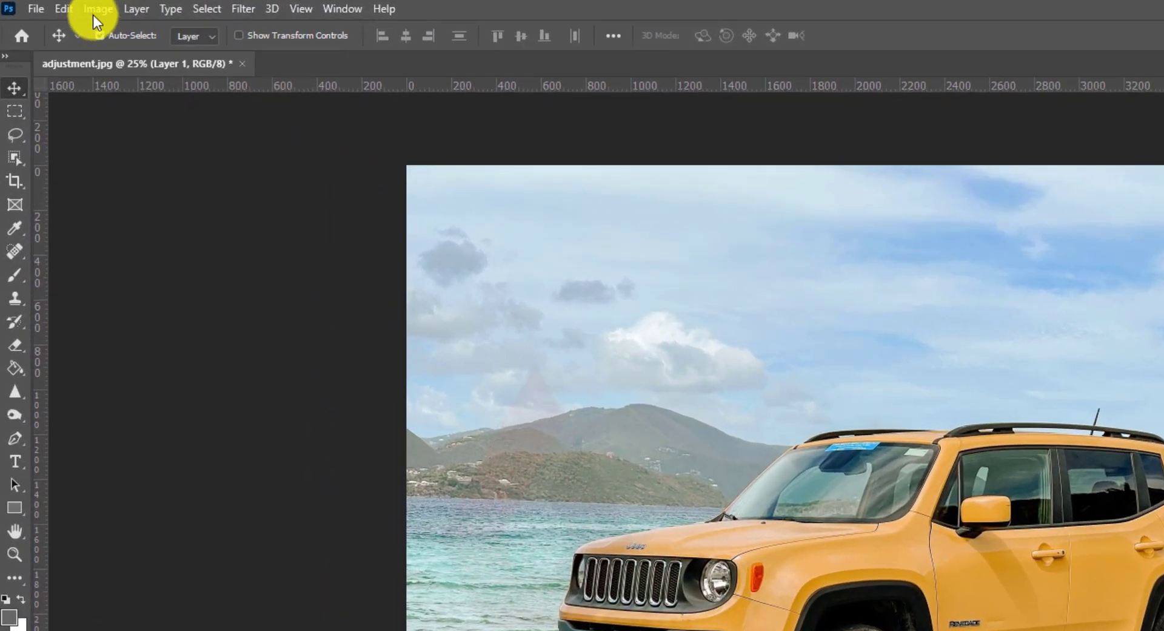
{"action": "left_click", "coordinate": [94, 12]}
{"action": "mouse_move", "coordinate": [127, 56]}
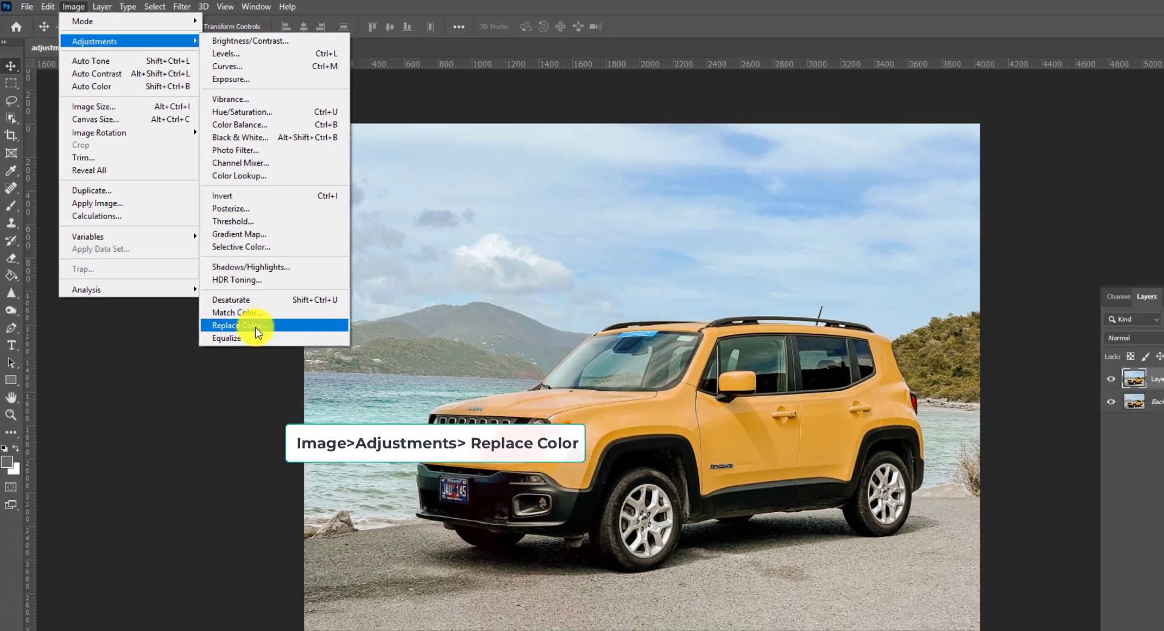
Step: Apply Replace Color to the jeep's paint, shifting Hue to about +73 for green
{"action": "left_click", "coordinate": [333, 427]}
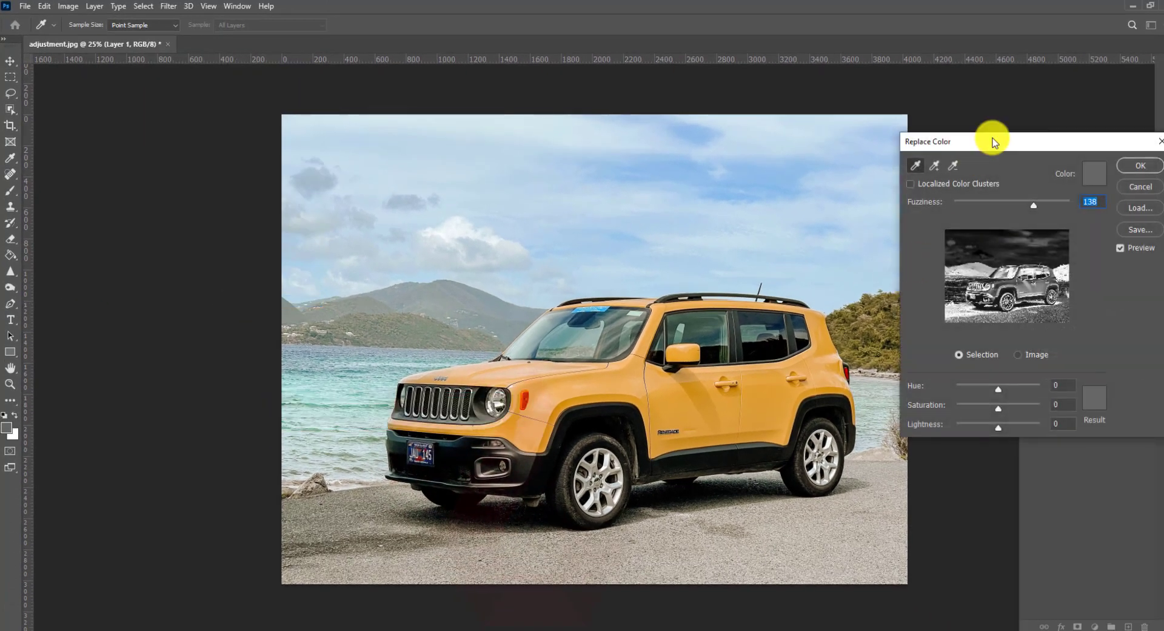
{"action": "left_click_drag", "start_coordinate": [993, 138], "coordinate": [813, 80]}
{"action": "left_click", "coordinate": [632, 377]}
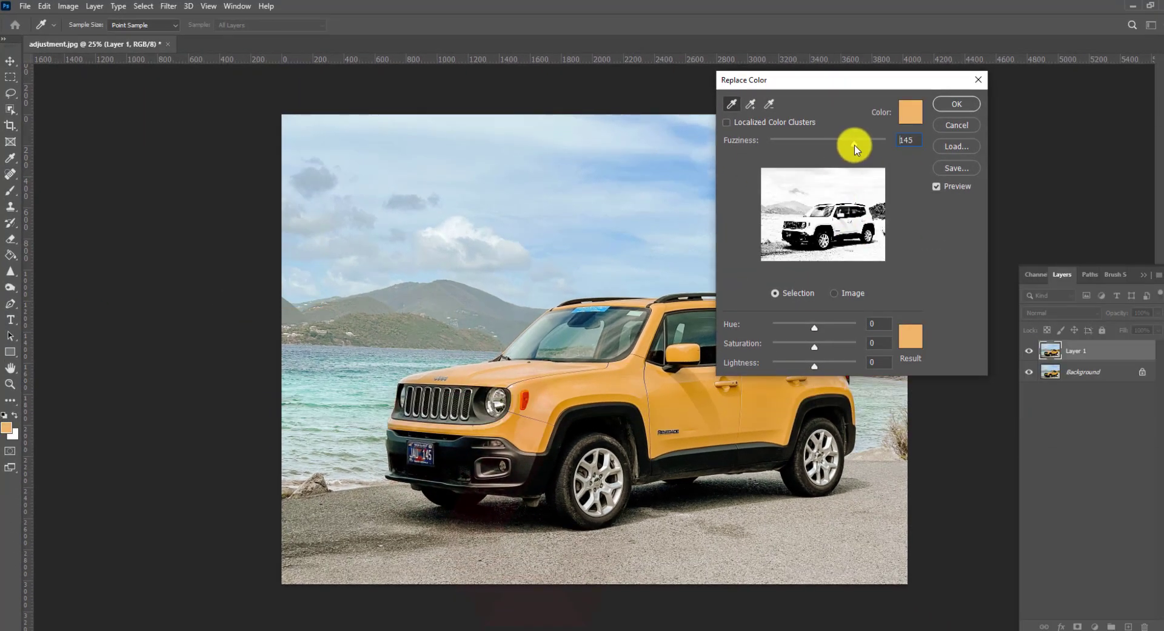
{"action": "left_click", "coordinate": [750, 104]}
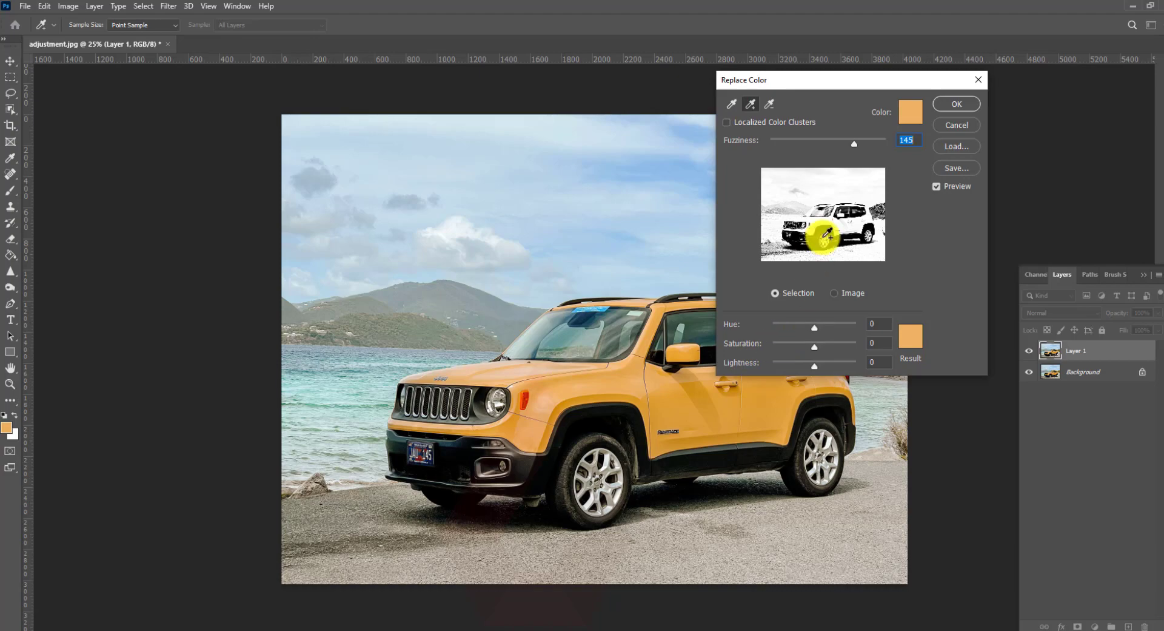
{"action": "left_click_drag", "start_coordinate": [817, 329], "coordinate": [832, 330]}
Step: Check the whole jeep, set Saturation to +10, and apply the recolour
{"action": "scroll", "coordinate": [508, 370], "scroll_direction": "up", "scroll_amount": 3}
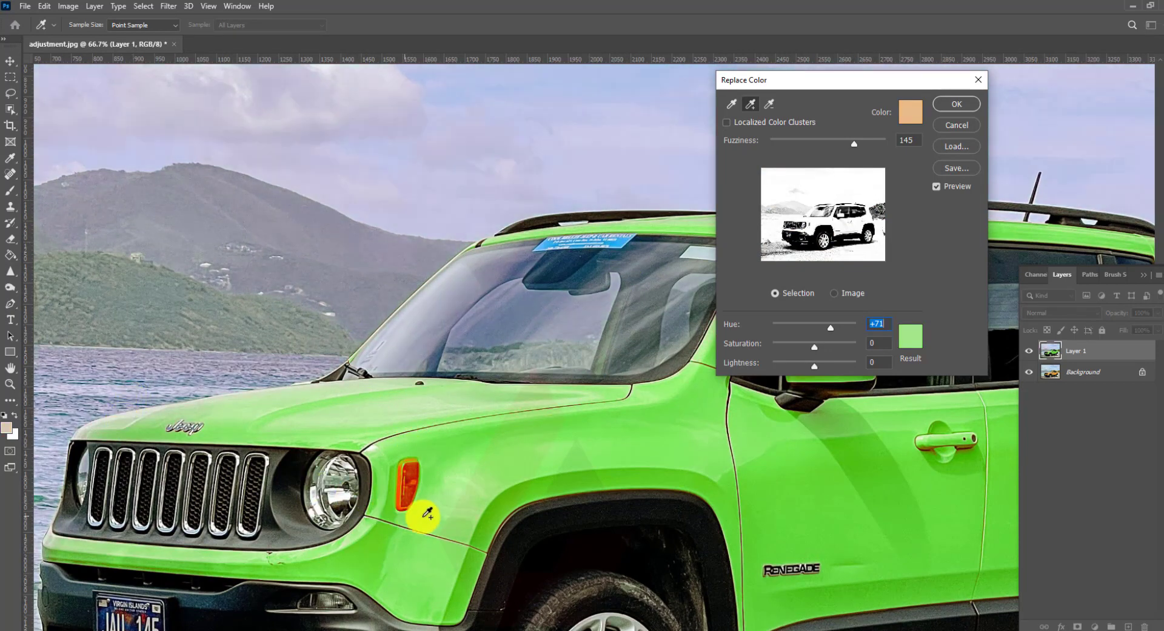
{"action": "mouse_move", "coordinate": [619, 457]}
{"action": "left_mouse_down"}
{"action": "mouse_move", "coordinate": [242, 538]}
{"action": "mouse_move", "coordinate": [227, 523]}
{"action": "mouse_move", "coordinate": [250, 291]}
{"action": "left_mouse_up"}
{"action": "mouse_move", "coordinate": [90, 470]}
{"action": "left_mouse_down"}
{"action": "mouse_move", "coordinate": [206, 429]}
{"action": "mouse_move", "coordinate": [105, 506]}
{"action": "left_mouse_up"}
{"action": "key", "text": "ctrl+minus"}
{"action": "key", "text": "ctrl+minus"}
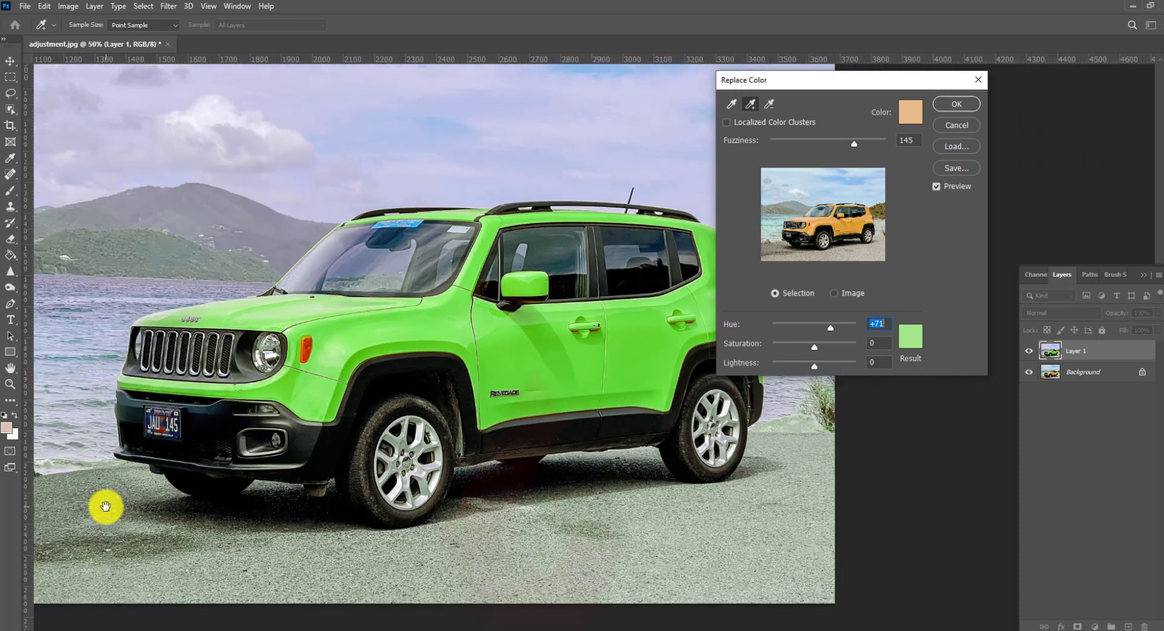
{"action": "key", "text": "ctrl+minus"}
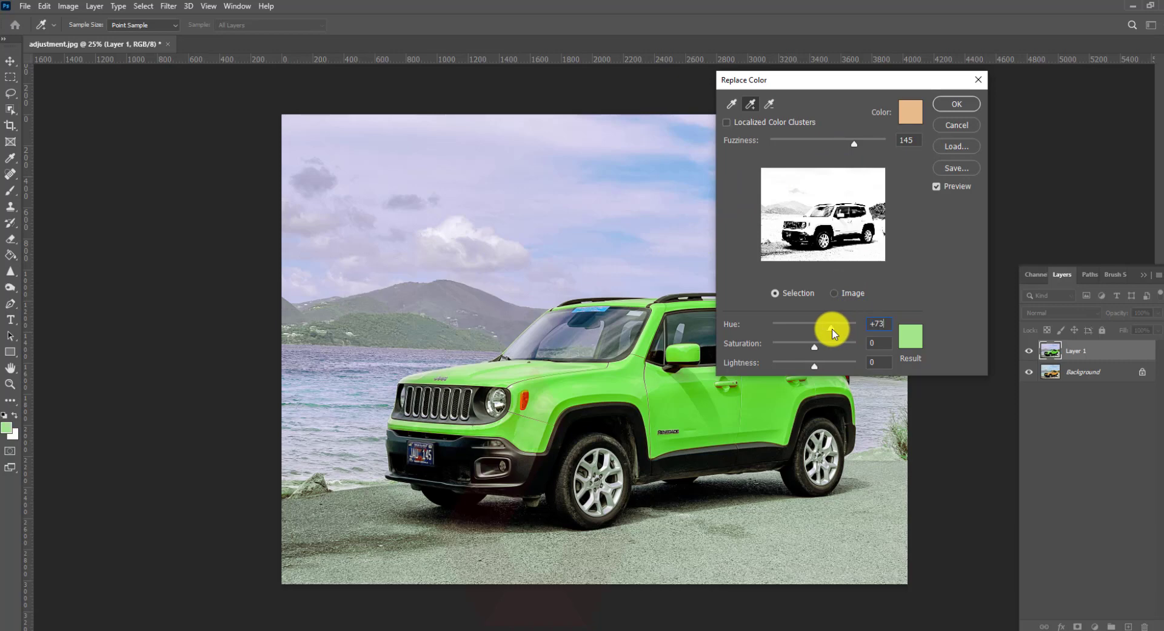
{"action": "key", "text": "Tab"}
{"action": "type", "text": "10"}
{"action": "key", "text": "Tab"}
{"action": "left_click", "coordinate": [944, 113]}
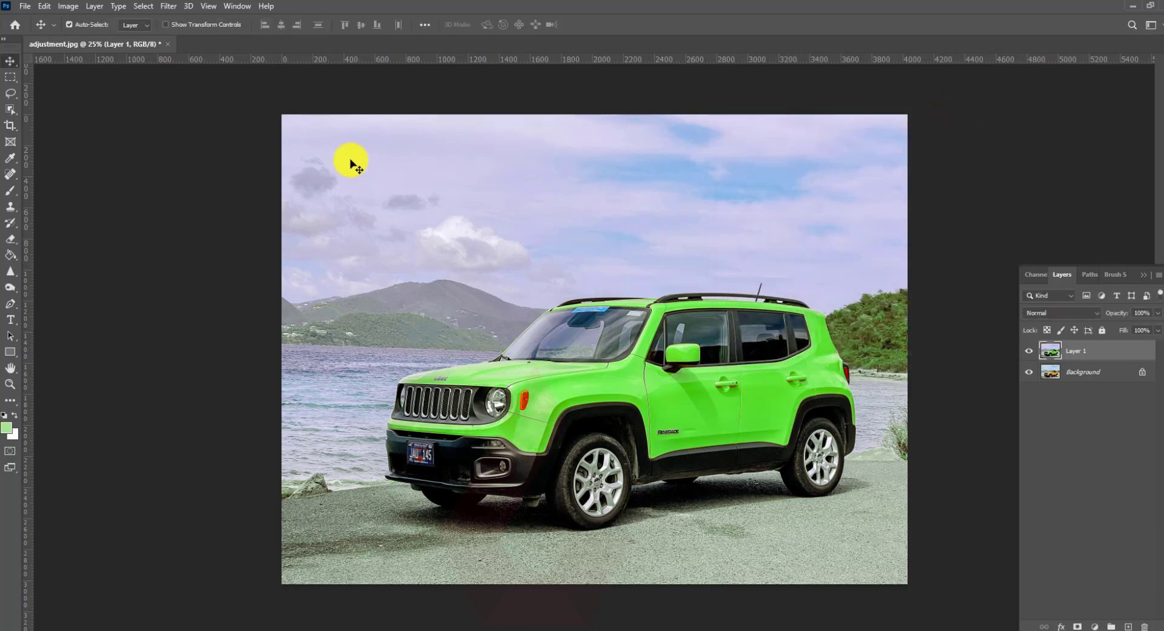
Step: Select the jeep with Object Selection in Rectangle mode and add it as Layer 1's mask
{"action": "left_click", "coordinate": [13, 111]}
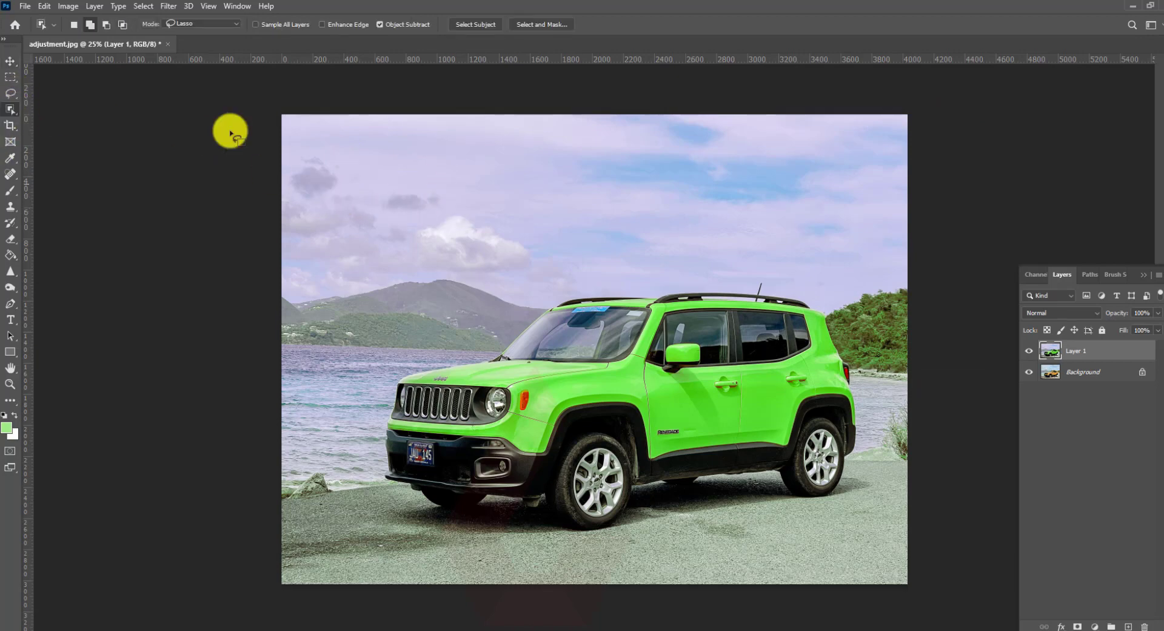
{"action": "left_click", "coordinate": [234, 26]}
{"action": "left_click", "coordinate": [233, 32]}
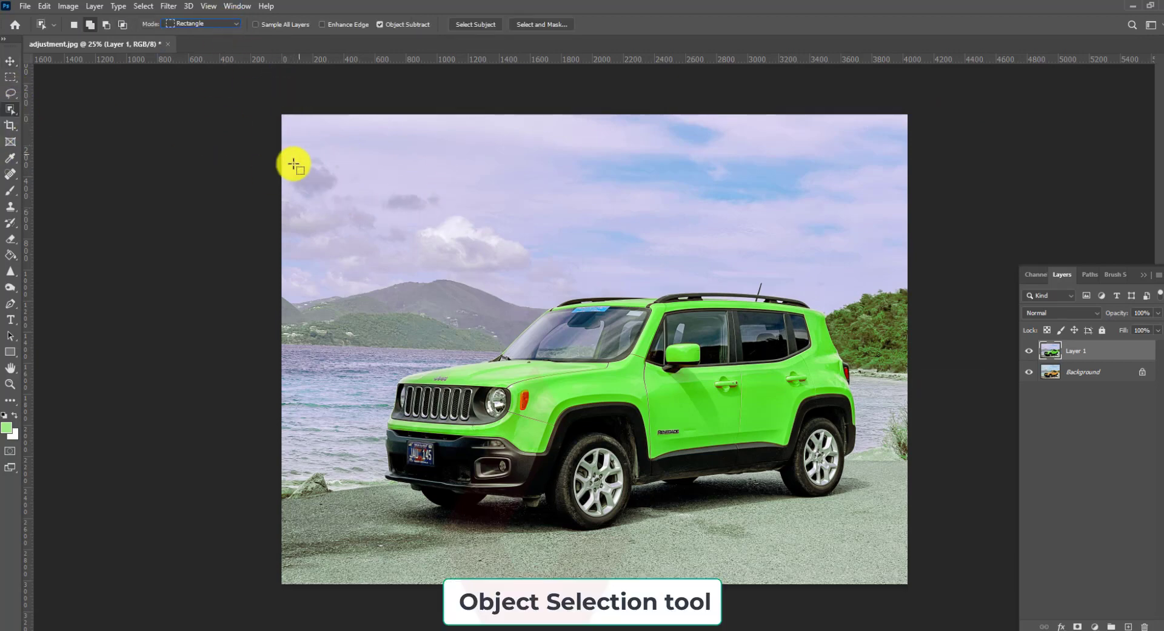
{"action": "mouse_move", "coordinate": [341, 185]}
{"action": "left_mouse_down"}
{"action": "mouse_move", "coordinate": [866, 527]}
{"action": "mouse_move", "coordinate": [870, 543]}
{"action": "left_mouse_up"}
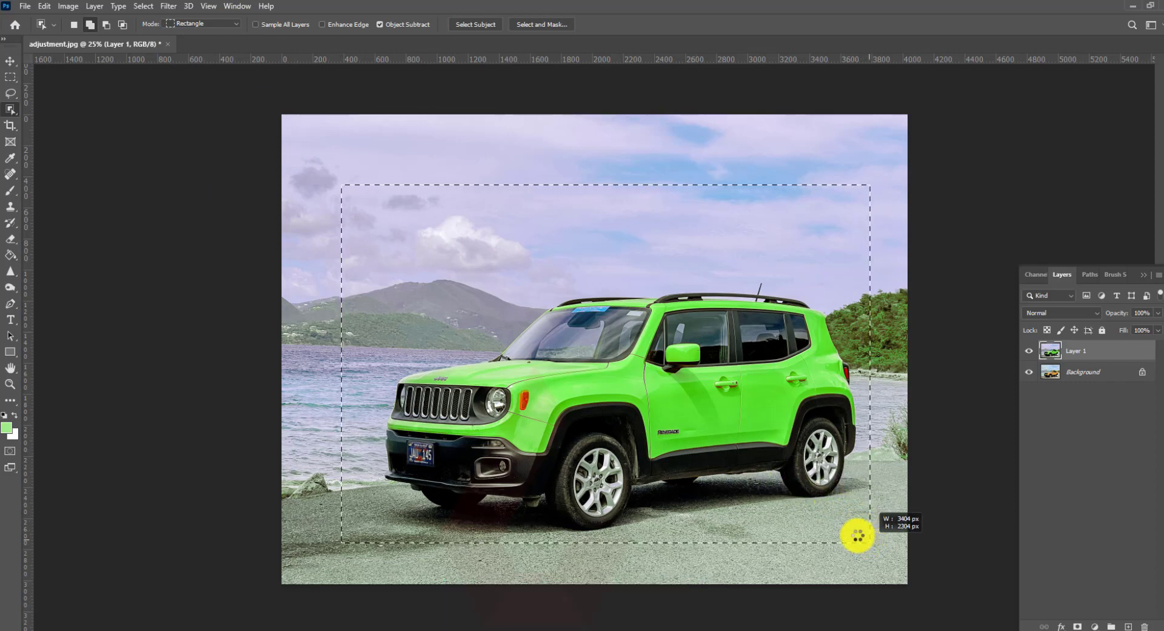
{"action": "left_click_drag", "start_coordinate": [857, 536], "coordinate": [857, 539]}
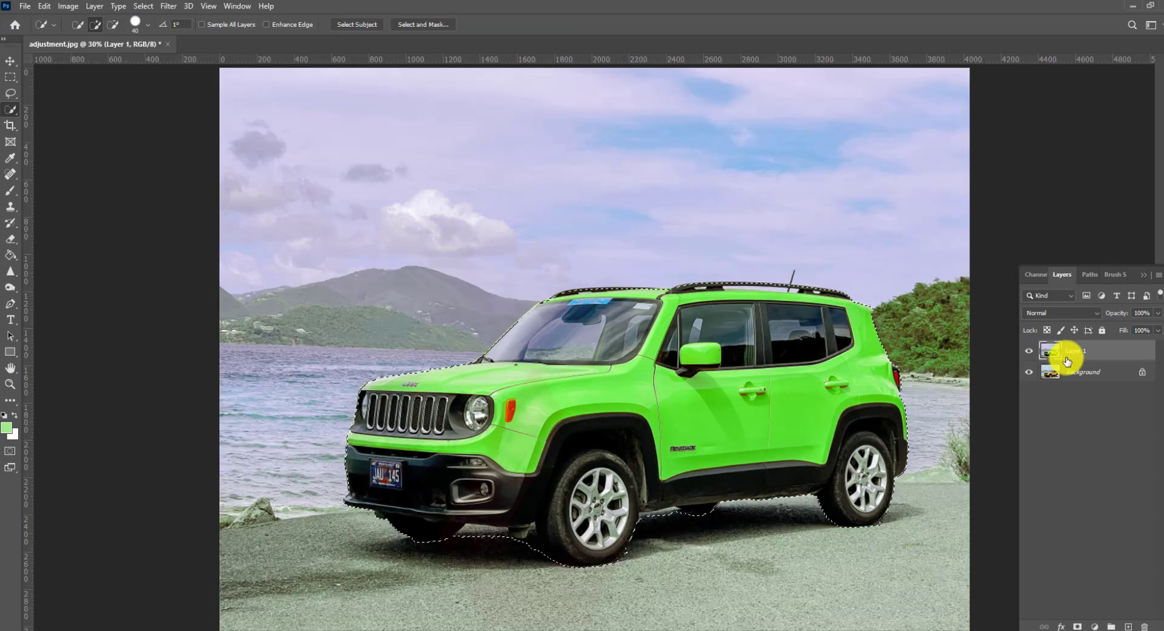
{"action": "left_click", "coordinate": [1076, 626]}
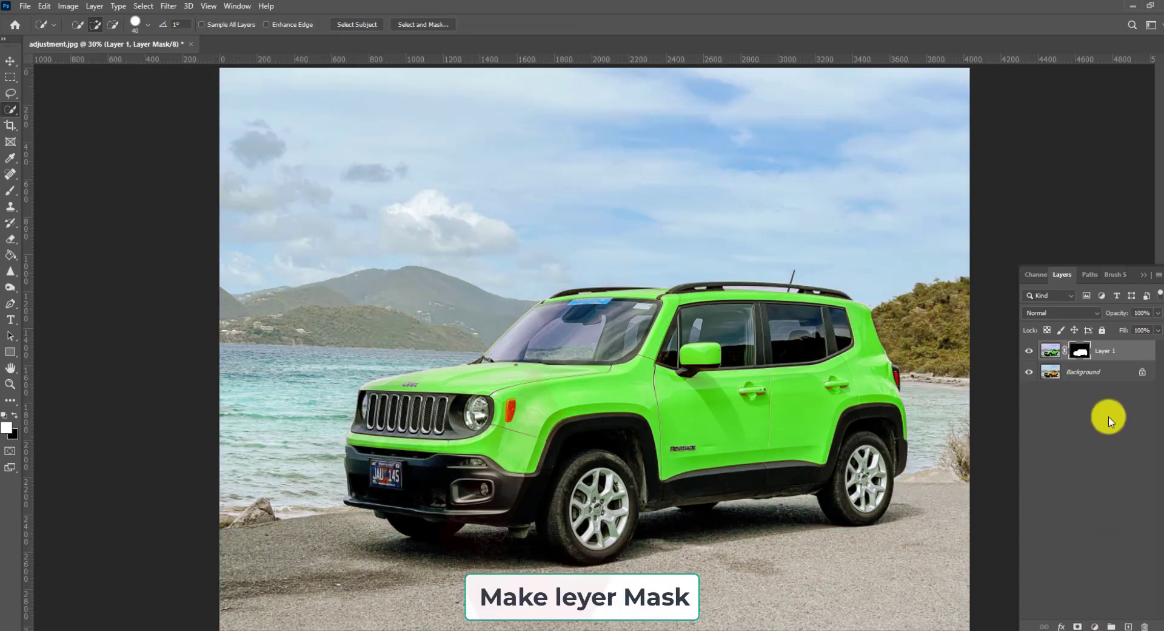
Step: Toggle Layer 1's visibility to compare the green jeep with the original yellow
{"action": "left_click", "coordinate": [1029, 351]}
{"action": "left_click", "coordinate": [1029, 351]}
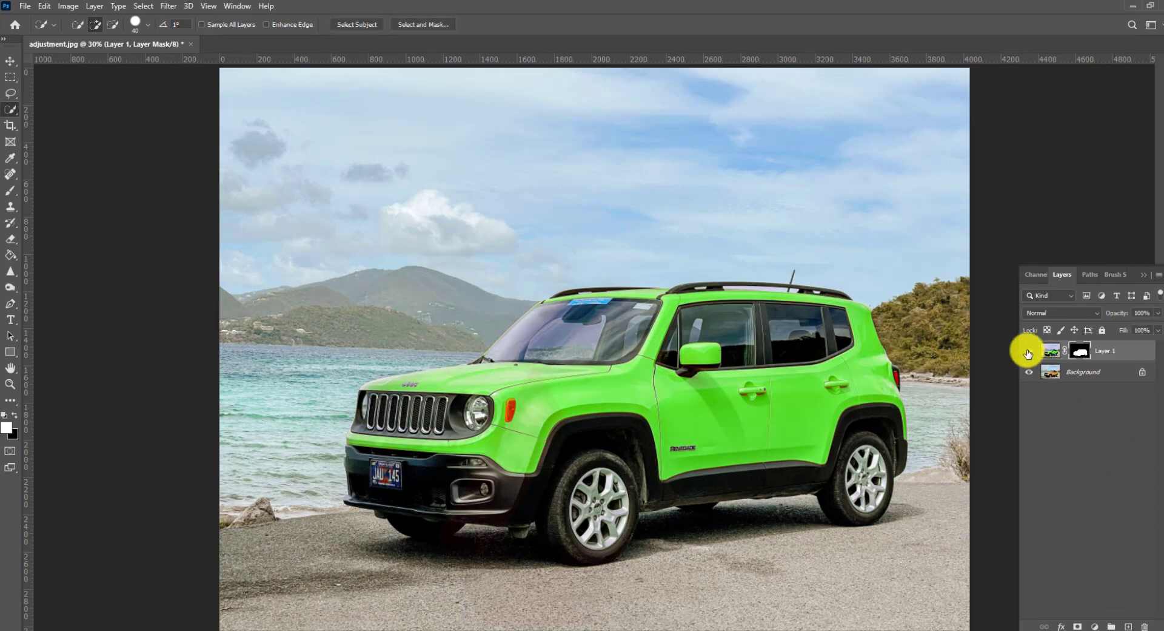
{"action": "left_click", "coordinate": [1029, 350]}
{"action": "left_click", "coordinate": [1029, 350]}
{"action": "left_click", "coordinate": [1029, 351]}
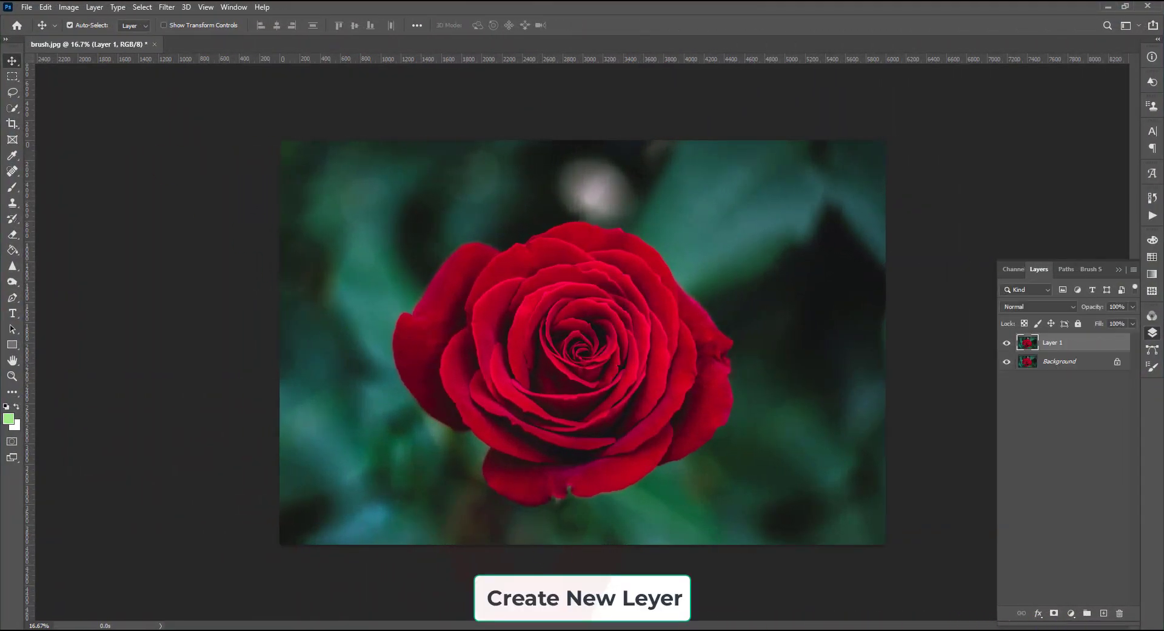
Step: Pick the Color Replacement Tool from the Brush tool group
{"action": "left_click", "coordinate": [14, 188]}
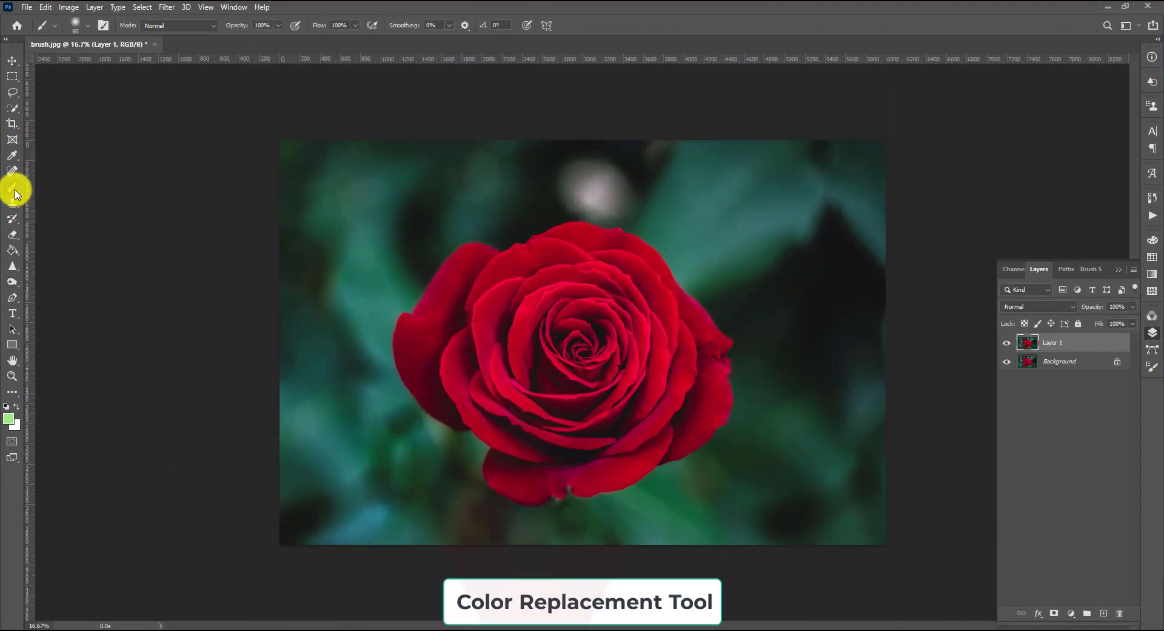
{"action": "right_click", "coordinate": [13, 187]}
{"action": "left_click", "coordinate": [44, 210]}
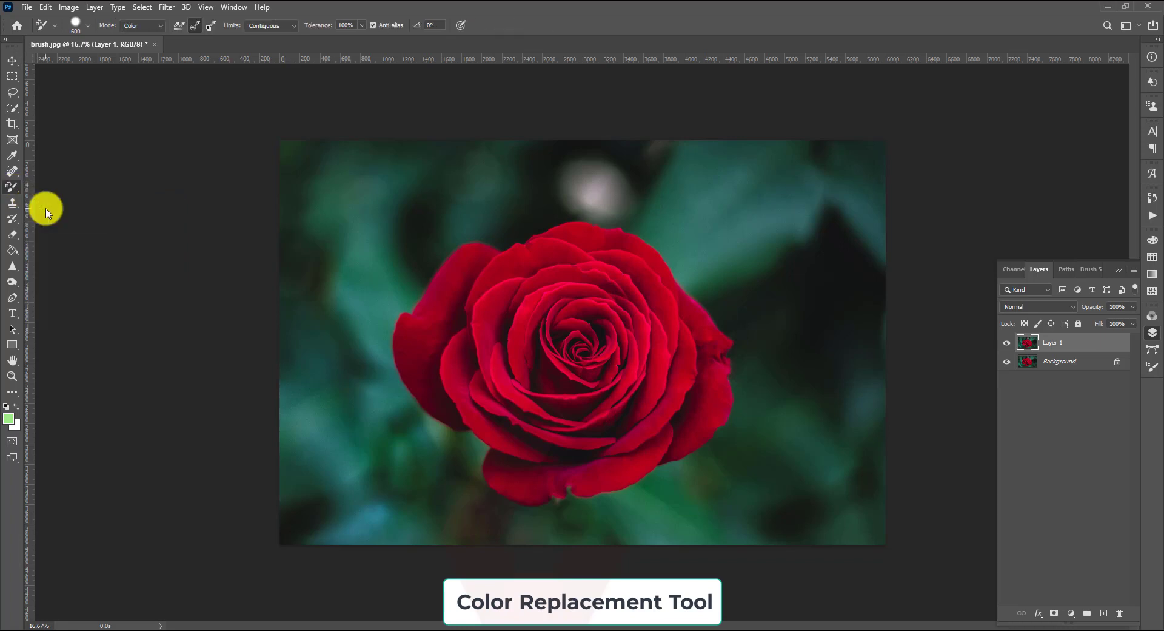
Step: Set the foreground colour to pure blue #0600ff
{"action": "left_click", "coordinate": [9, 419]}
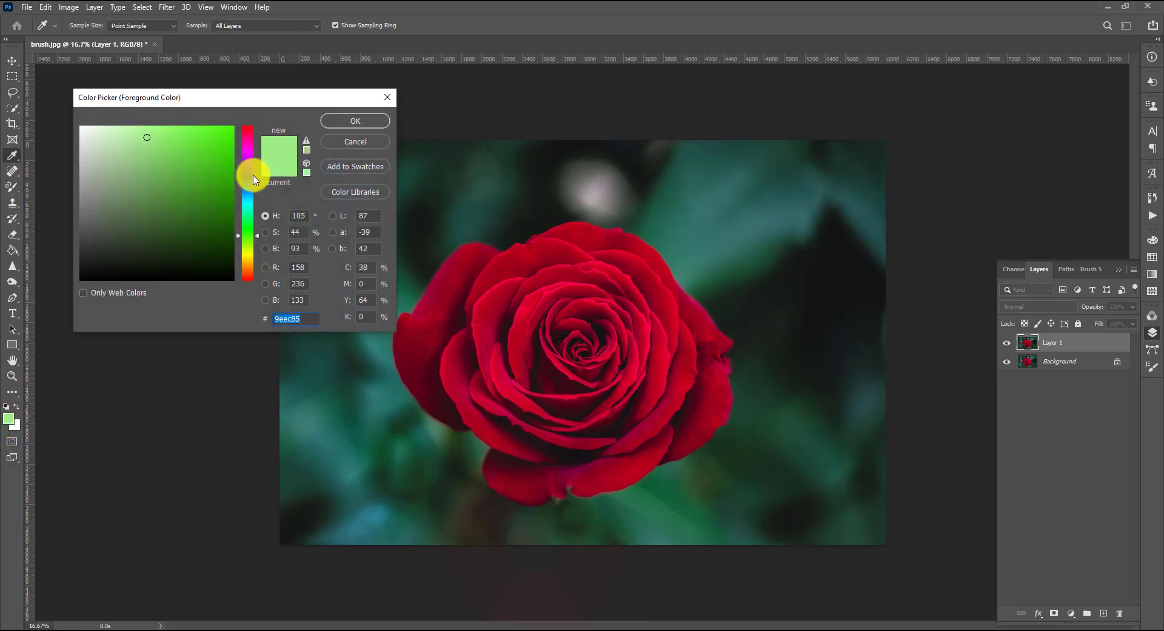
{"action": "left_click", "coordinate": [254, 179]}
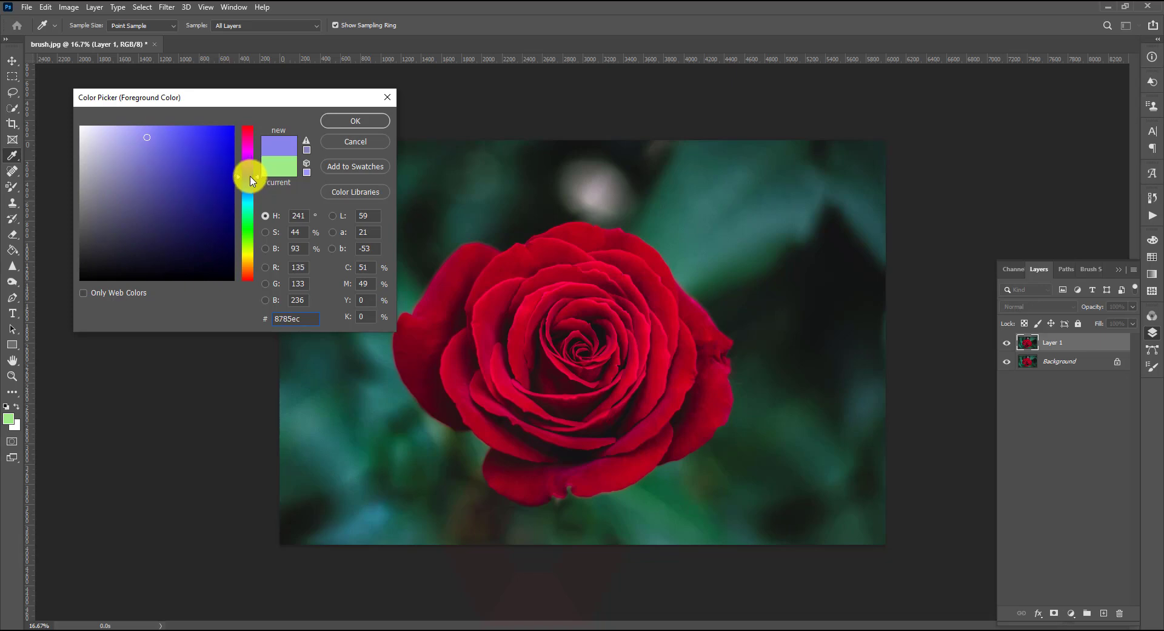
{"action": "left_click", "coordinate": [232, 127]}
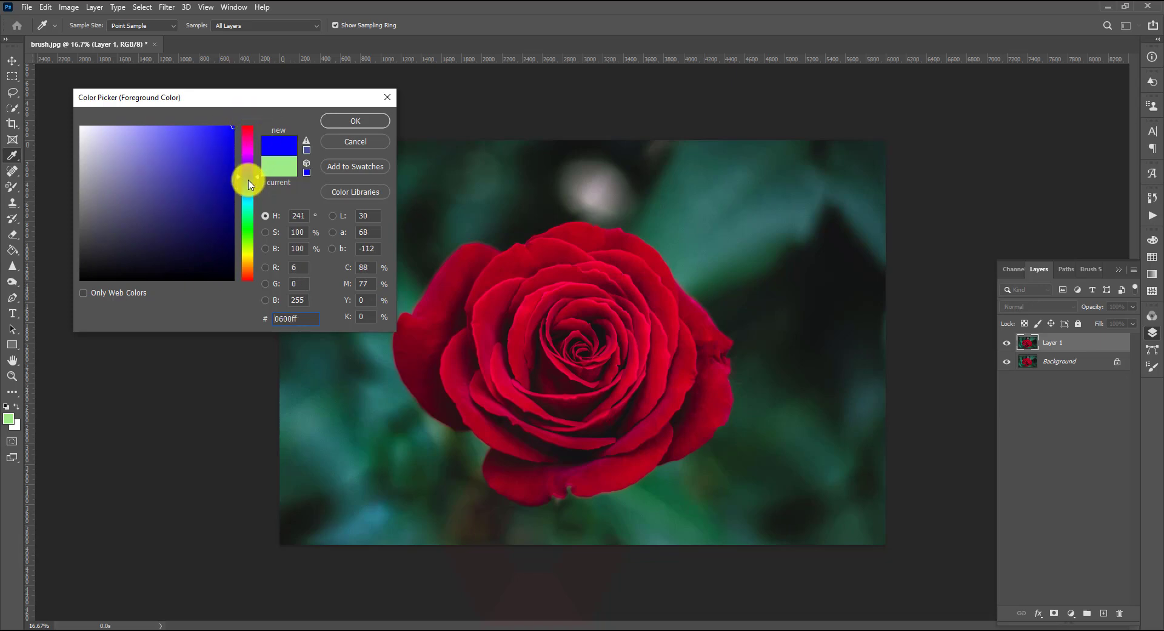
{"action": "left_click", "coordinate": [356, 120]}
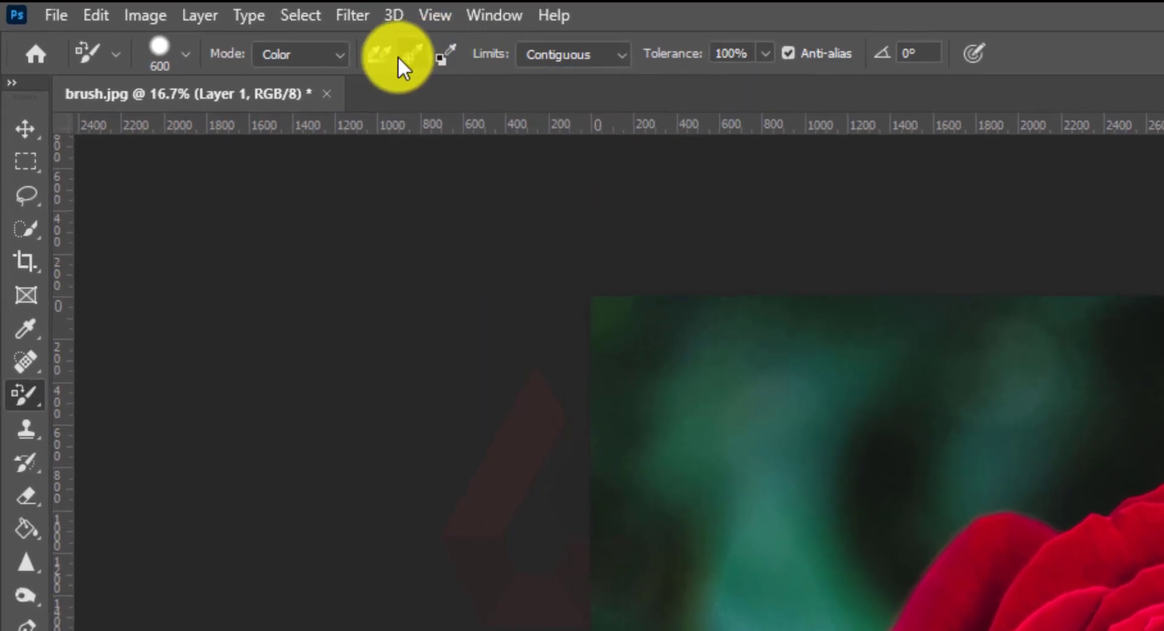
Step: Set the Color Replacement mode to Color and limits to Contiguous
{"action": "left_click", "coordinate": [345, 56]}
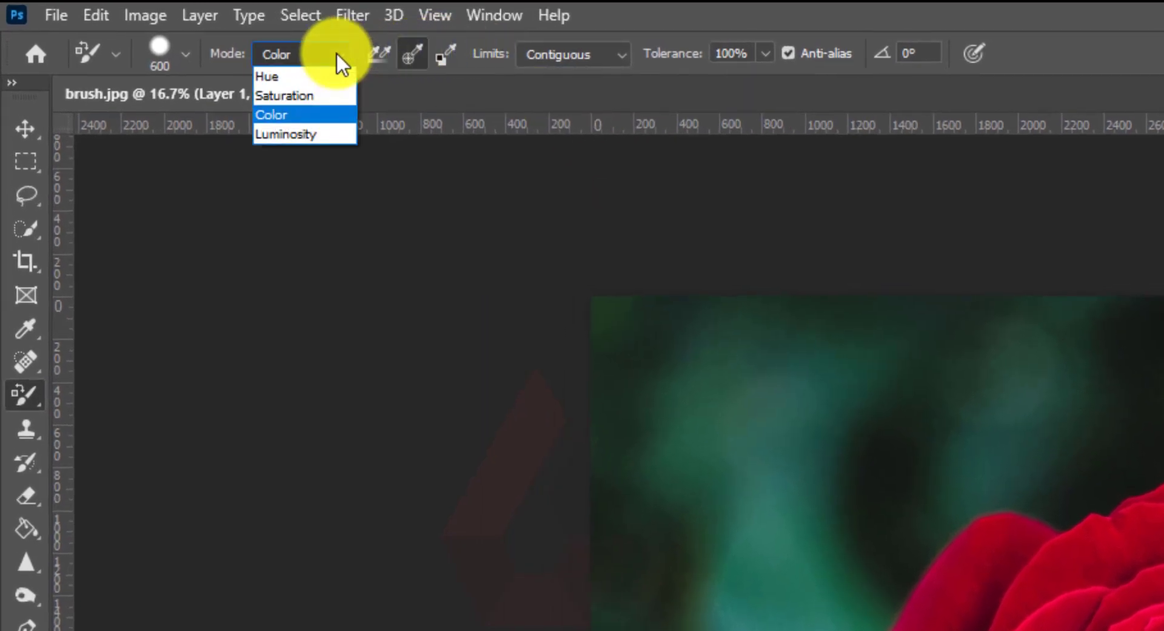
{"action": "left_click", "coordinate": [306, 109]}
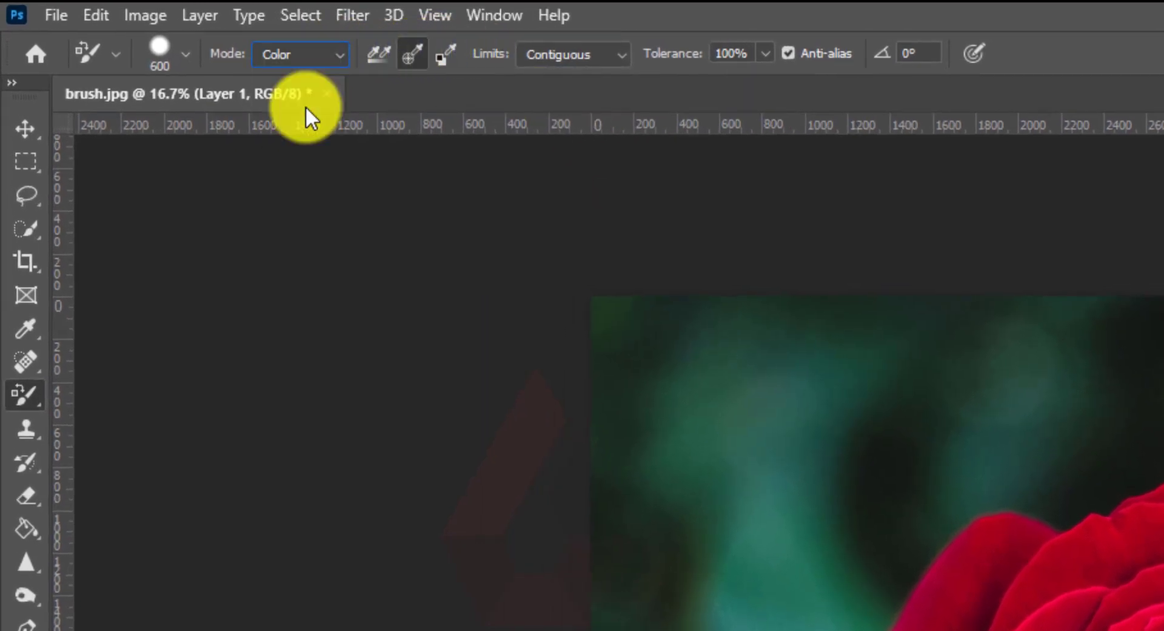
{"action": "left_click", "coordinate": [601, 59]}
{"action": "left_click", "coordinate": [285, 49]}
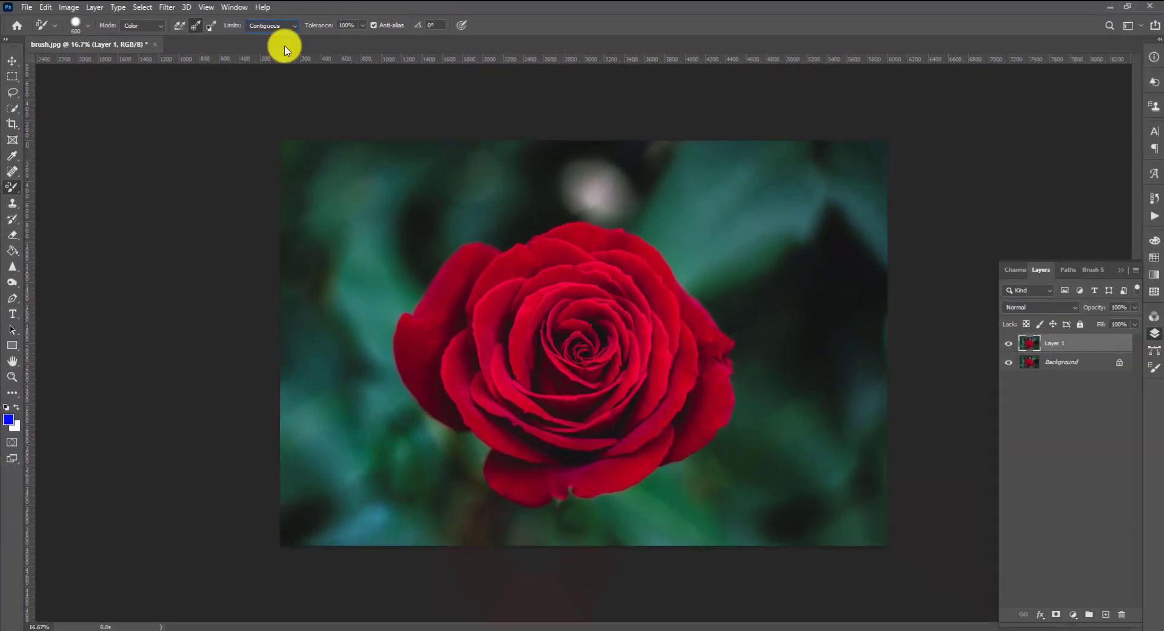
Step: Paint blue over the rose's centre and remaining red petals on Layer 1
{"action": "mouse_move", "coordinate": [567, 341]}
{"action": "left_mouse_down"}
{"action": "mouse_move", "coordinate": [520, 320]}
{"action": "mouse_move", "coordinate": [631, 347]}
{"action": "mouse_move", "coordinate": [501, 375]}
{"action": "mouse_move", "coordinate": [504, 325]}
{"action": "mouse_move", "coordinate": [445, 380]}
{"action": "mouse_move", "coordinate": [416, 333]}
{"action": "mouse_move", "coordinate": [469, 413]}
{"action": "mouse_move", "coordinate": [453, 406]}
{"action": "mouse_move", "coordinate": [533, 420]}
{"action": "mouse_move", "coordinate": [509, 442]}
{"action": "mouse_move", "coordinate": [508, 476]}
{"action": "mouse_move", "coordinate": [642, 442]}
{"action": "mouse_move", "coordinate": [626, 467]}
{"action": "mouse_move", "coordinate": [569, 475]}
{"action": "left_mouse_up"}
{"action": "mouse_move", "coordinate": [507, 476]}
{"action": "left_mouse_down"}
{"action": "mouse_move", "coordinate": [596, 422]}
{"action": "mouse_move", "coordinate": [704, 410]}
{"action": "mouse_move", "coordinate": [697, 337]}
{"action": "mouse_move", "coordinate": [715, 345]}
{"action": "mouse_move", "coordinate": [644, 260]}
{"action": "mouse_move", "coordinate": [608, 241]}
{"action": "mouse_move", "coordinate": [472, 258]}
{"action": "mouse_move", "coordinate": [416, 332]}
{"action": "mouse_move", "coordinate": [421, 346]}
{"action": "left_mouse_up"}
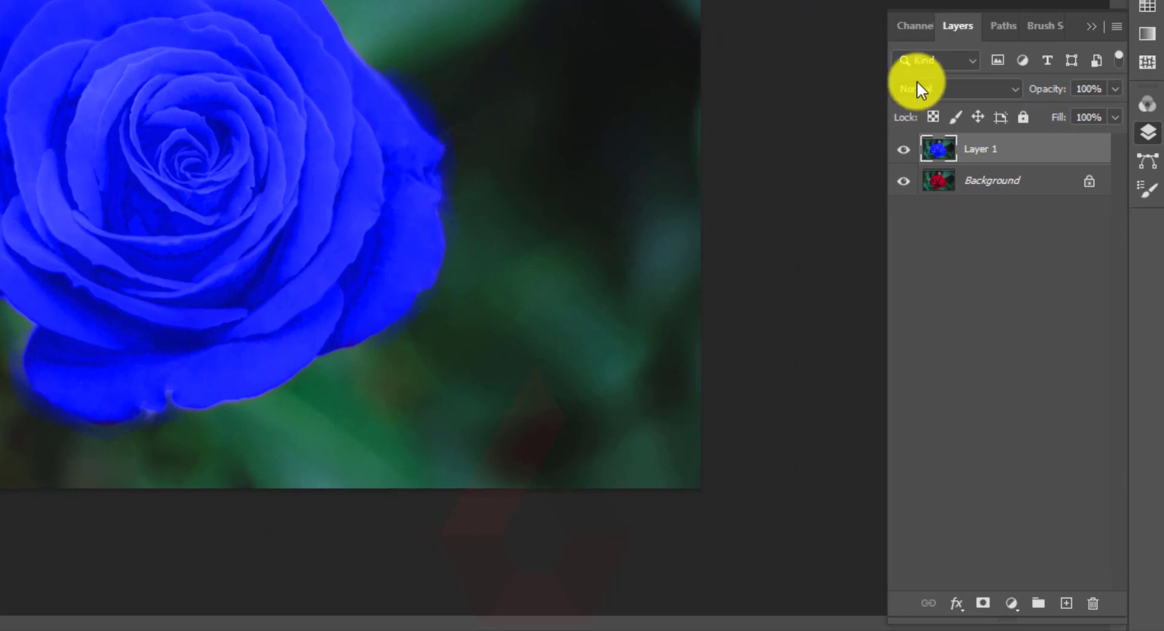
Step: Set Layer 1 to Hue blend mode, hide it, and select the Background layer
{"action": "left_click", "coordinate": [919, 88]}
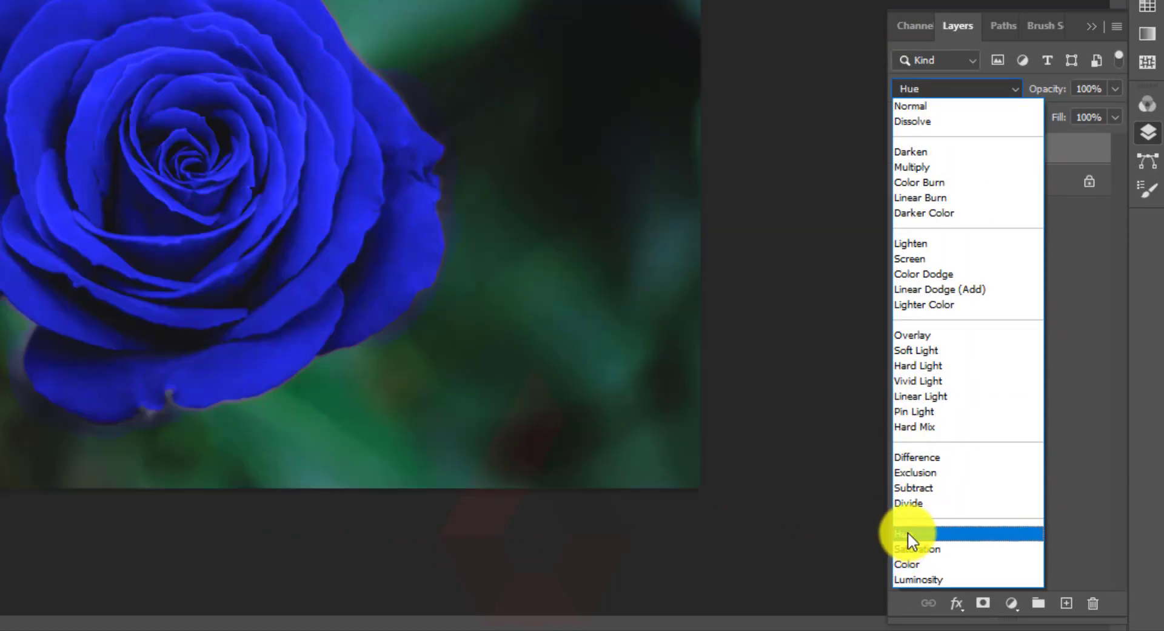
{"action": "left_click", "coordinate": [910, 532]}
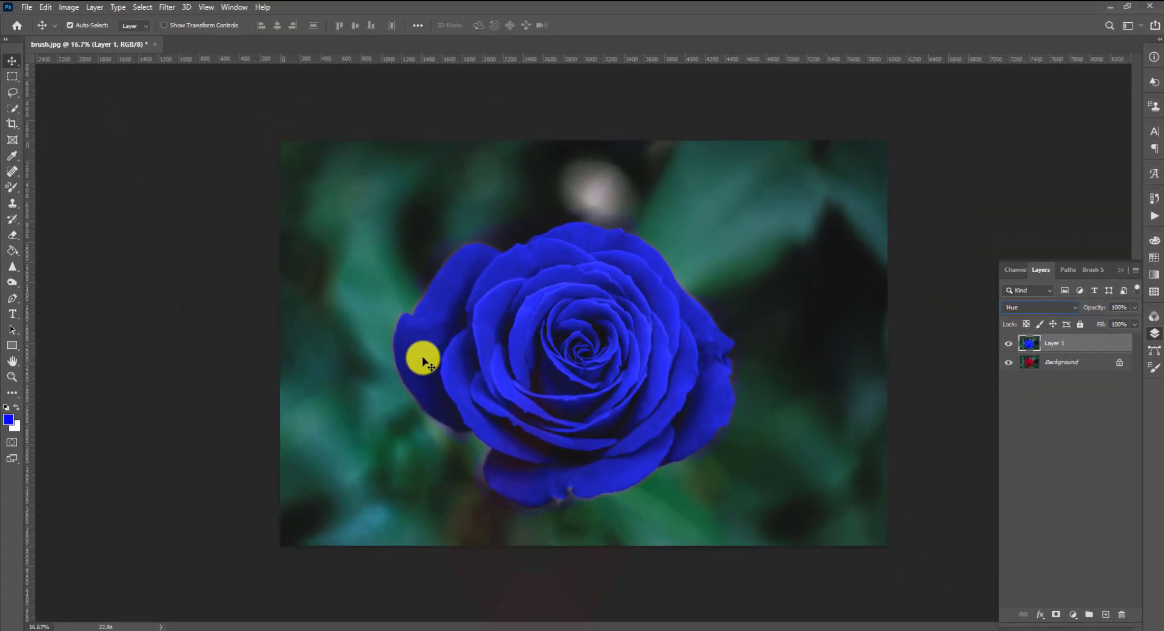
{"action": "left_click", "coordinate": [1010, 343]}
{"action": "left_click", "coordinate": [1032, 368]}
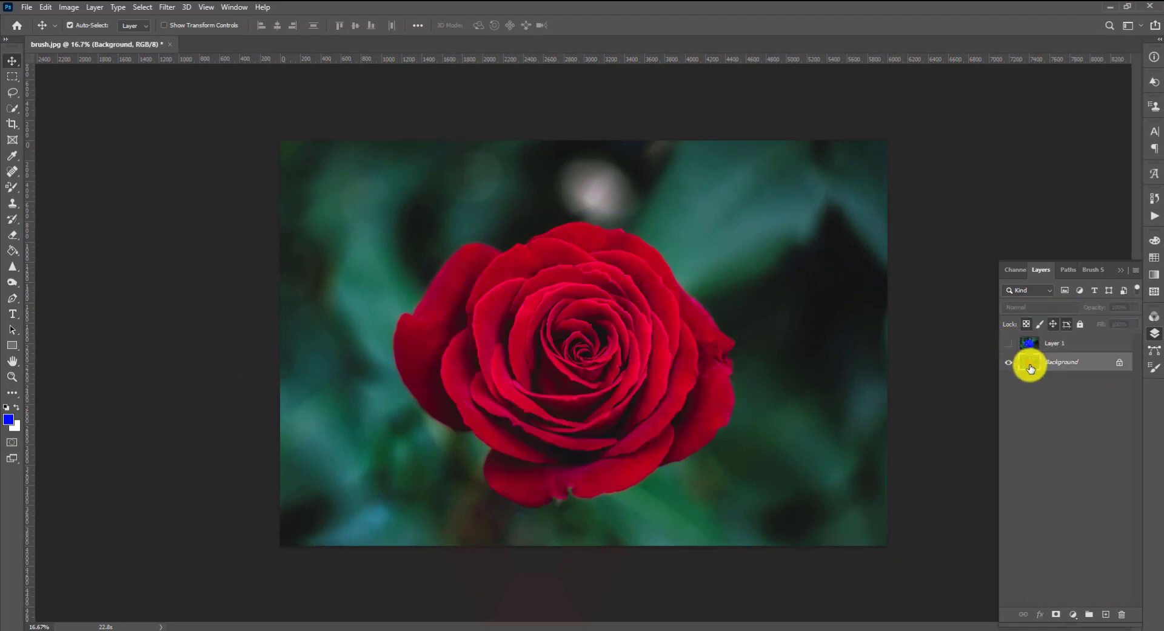
Step: Select the rose's upper-right and outer petals with the Quick Selection tool
{"action": "left_click", "coordinate": [12, 108]}
{"action": "mouse_move", "coordinate": [590, 336]}
{"action": "left_mouse_down"}
{"action": "mouse_move", "coordinate": [546, 271]}
{"action": "mouse_move", "coordinate": [515, 417]}
{"action": "mouse_move", "coordinate": [608, 453]}
{"action": "mouse_move", "coordinate": [528, 484]}
{"action": "mouse_move", "coordinate": [659, 446]}
{"action": "mouse_move", "coordinate": [701, 411]}
{"action": "left_mouse_up"}
{"action": "mouse_move", "coordinate": [504, 352]}
{"action": "left_mouse_down"}
{"action": "mouse_move", "coordinate": [417, 374]}
{"action": "mouse_move", "coordinate": [476, 430]}
{"action": "mouse_move", "coordinate": [549, 424]}
{"action": "mouse_move", "coordinate": [539, 417]}
{"action": "left_mouse_up"}
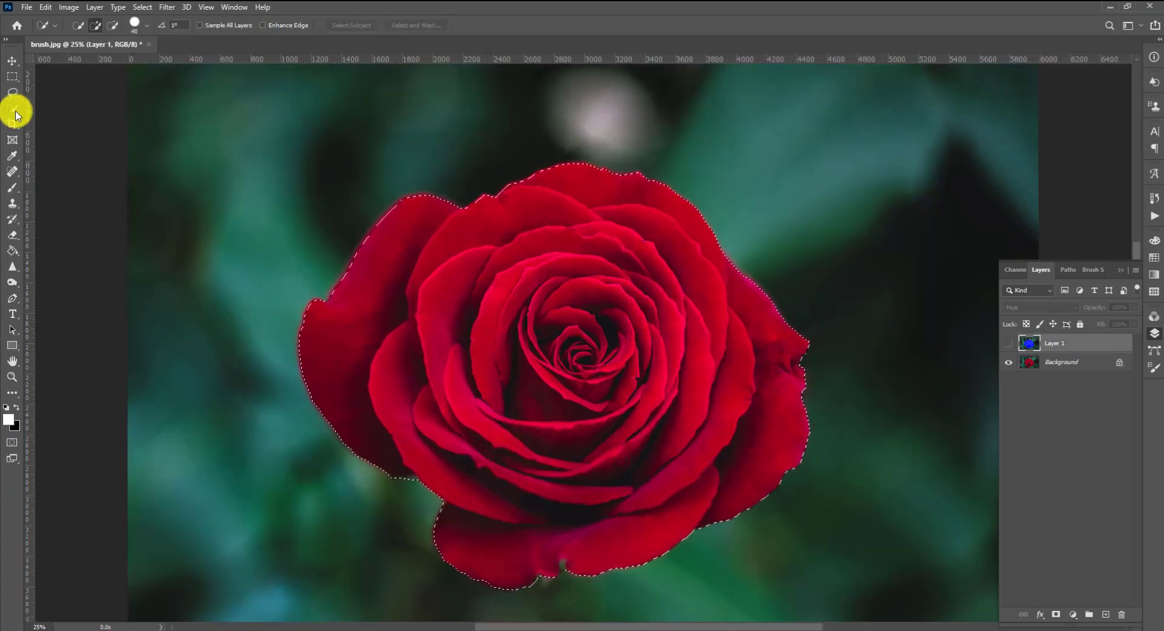
Step: Add the rose's upper-left petal edge to the selection and make Layer 1 visible again
{"action": "scroll", "coordinate": [331, 301], "scroll_direction": "up", "scroll_amount": 1}
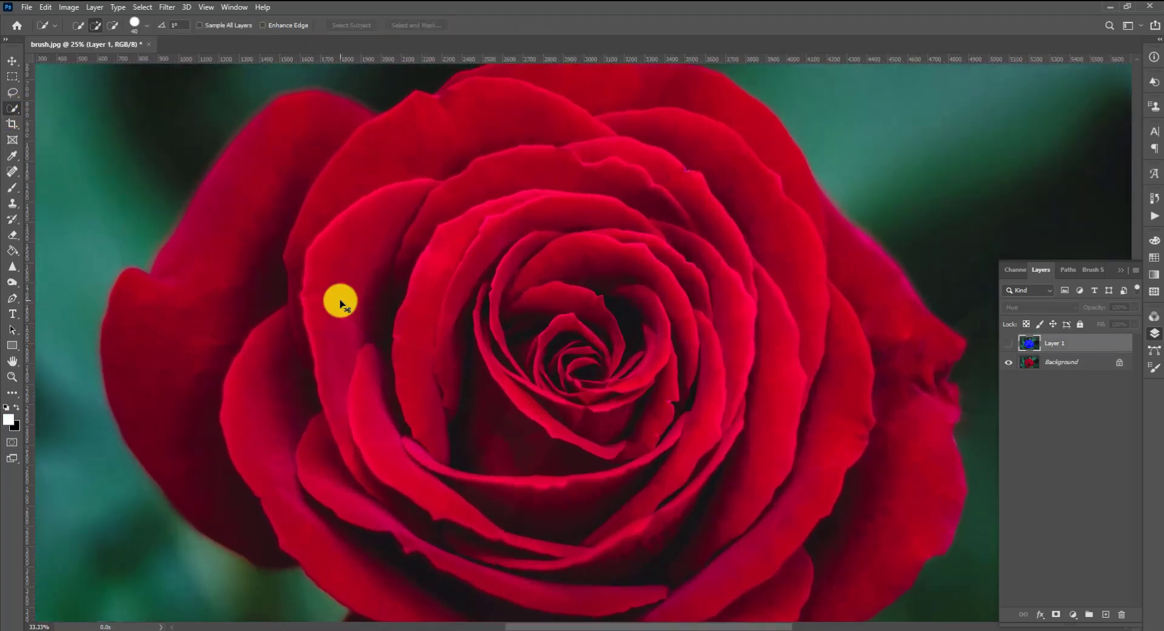
{"action": "scroll", "coordinate": [338, 301], "scroll_direction": "up", "scroll_amount": 1}
{"action": "scroll", "coordinate": [212, 263], "scroll_direction": "up", "scroll_amount": 1}
{"action": "left_click_drag", "start_coordinate": [94, 273], "coordinate": [366, 364]}
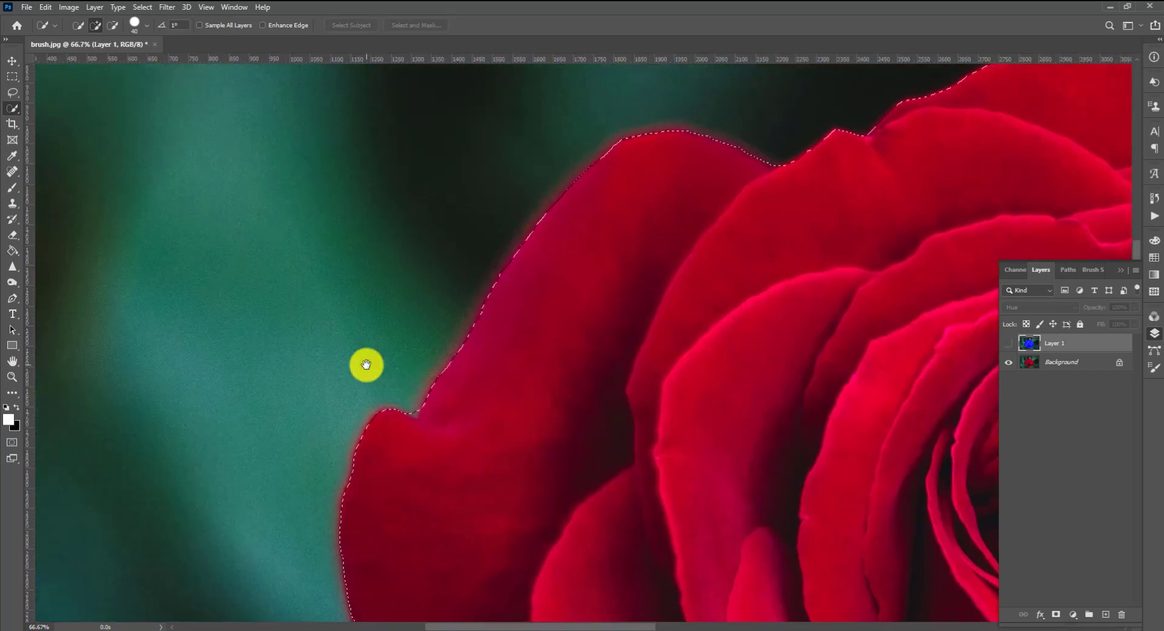
{"action": "left_click", "coordinate": [431, 406]}
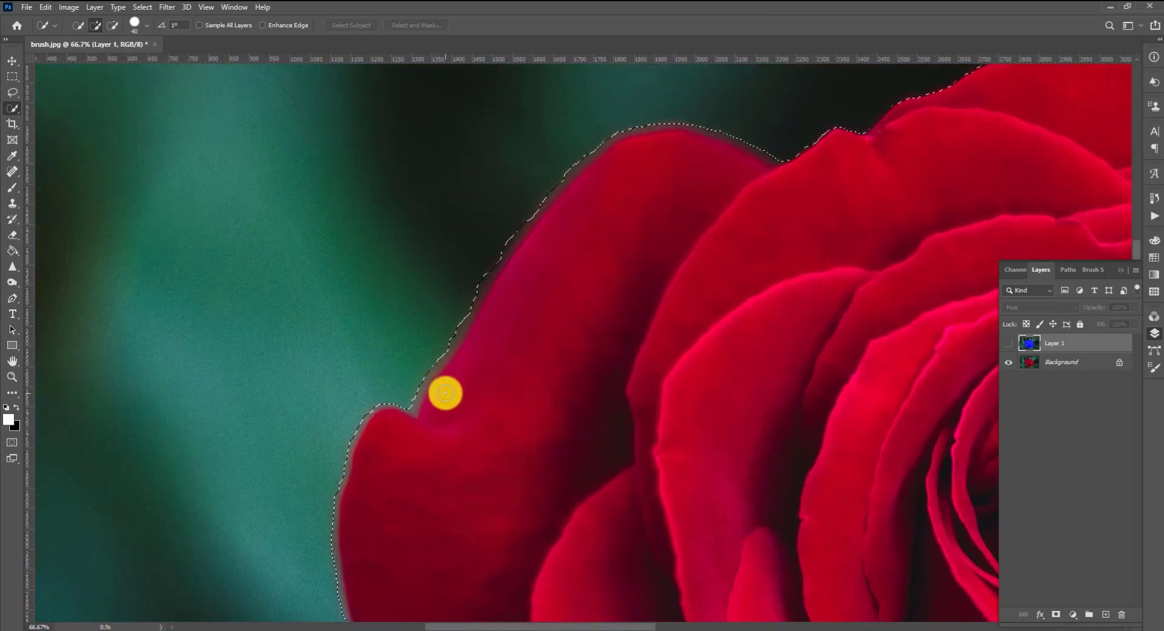
{"action": "scroll", "coordinate": [1013, 487], "scroll_direction": "down", "scroll_amount": 3}
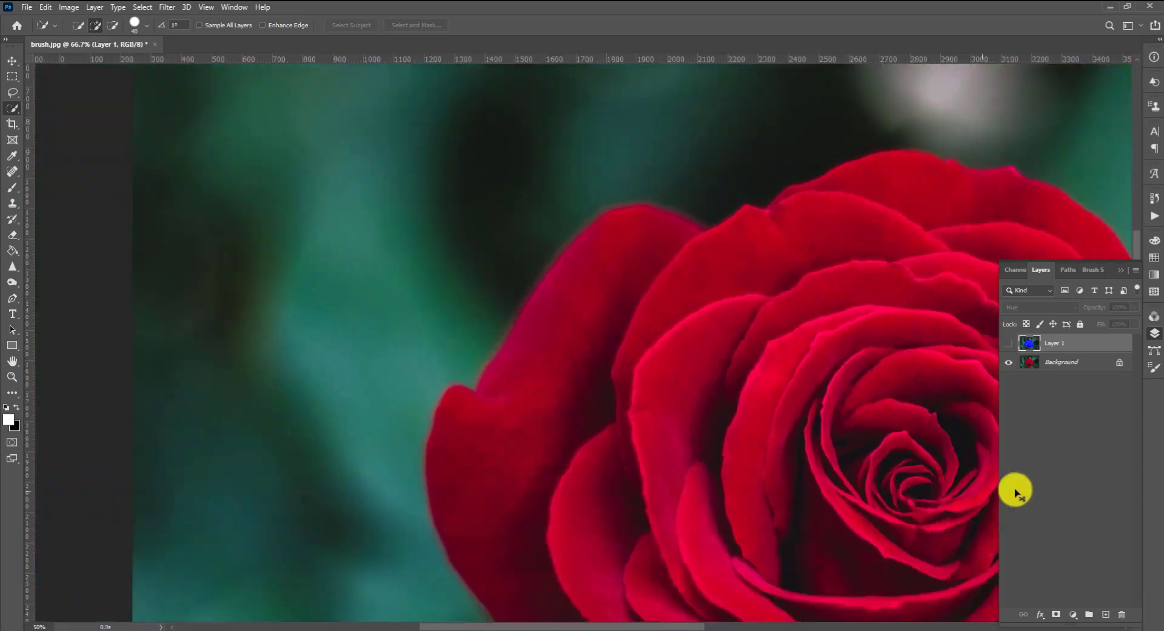
{"action": "scroll", "coordinate": [1018, 492], "scroll_direction": "down", "scroll_amount": 1}
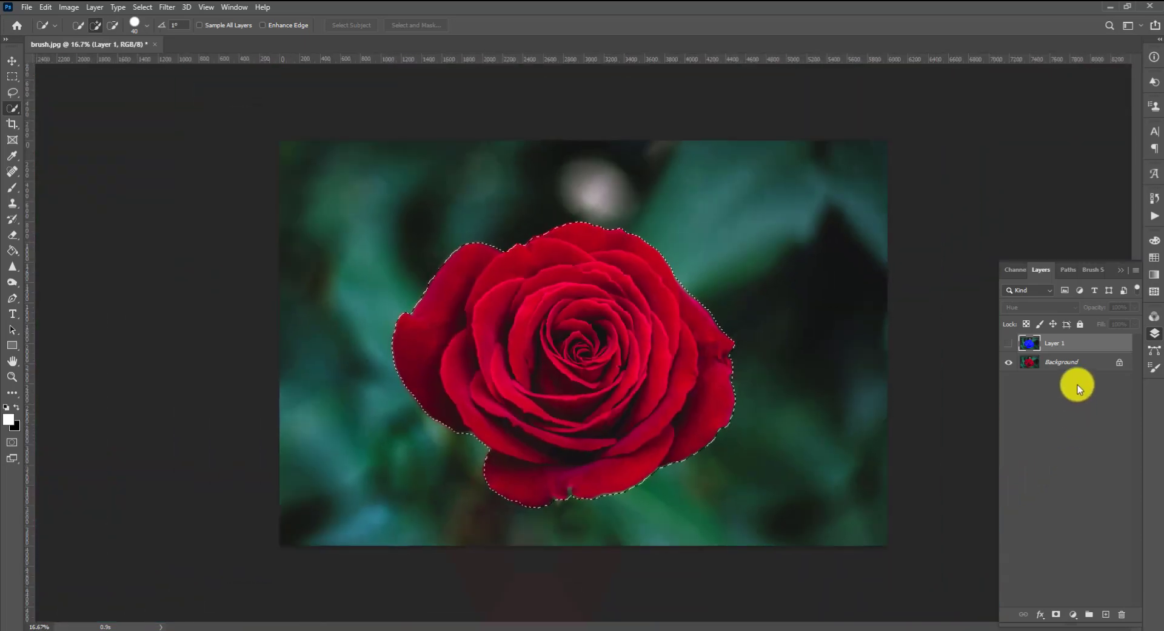
{"action": "left_click", "coordinate": [1009, 344]}
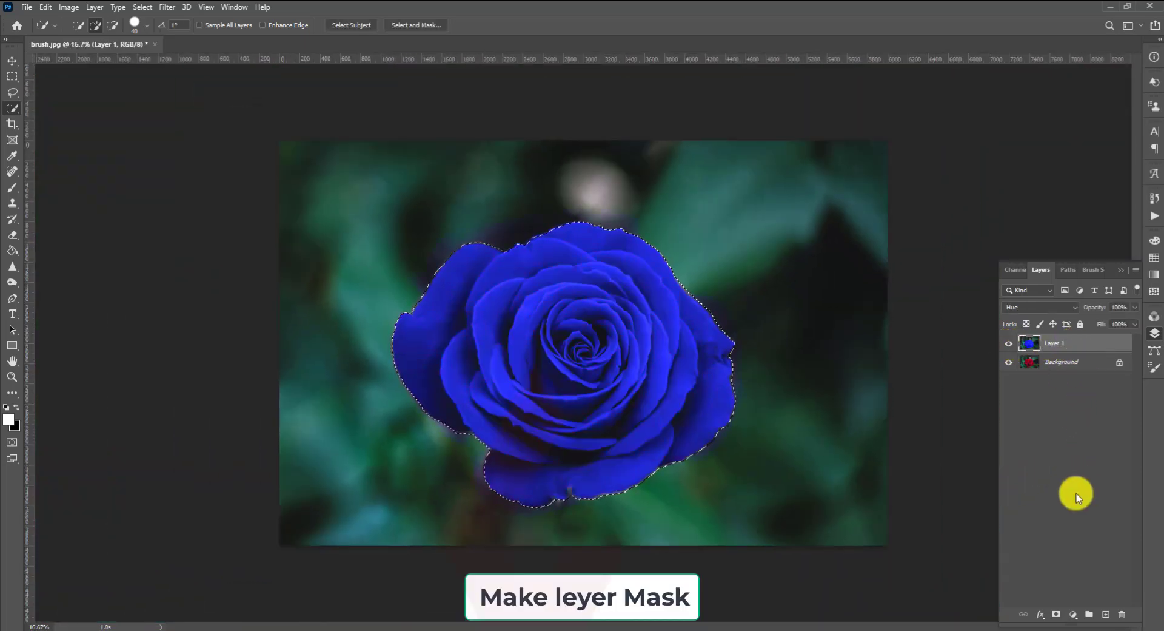